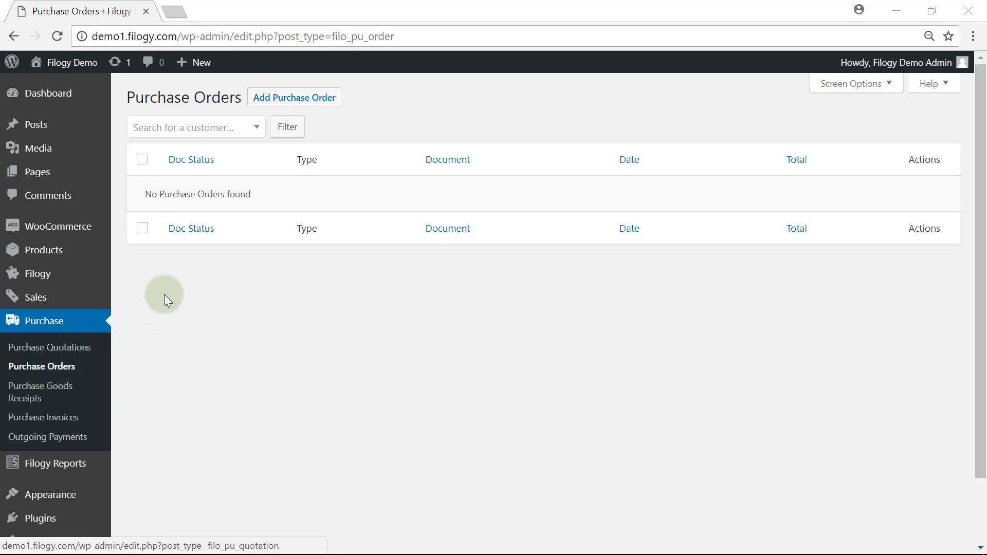
- Add a new purchase order with Sports Vendor Co. as the seller and Direct bank transfer as the payment method
{"action": "left_click", "coordinate": [290, 103]}
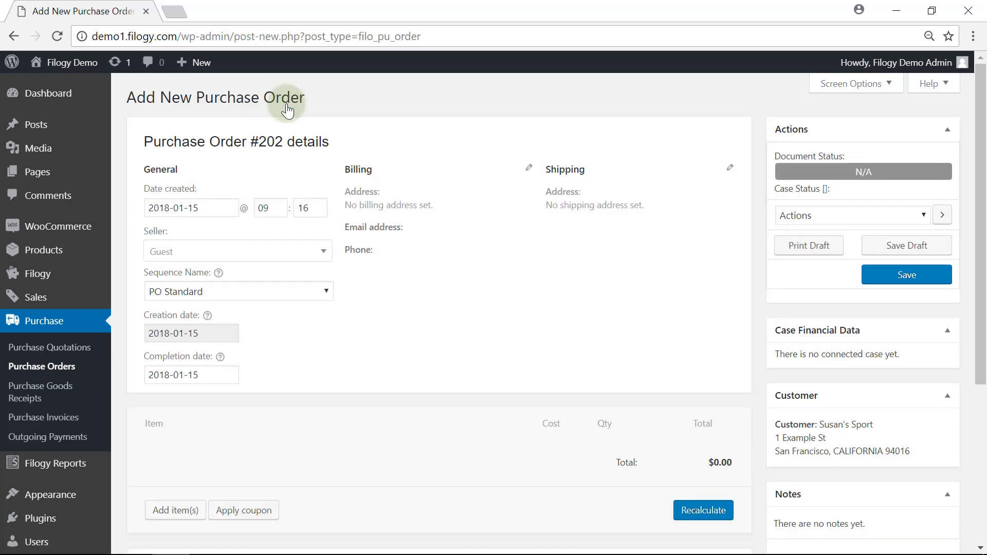
{"action": "left_click", "coordinate": [237, 251]}
{"action": "type", "text": "sport"}
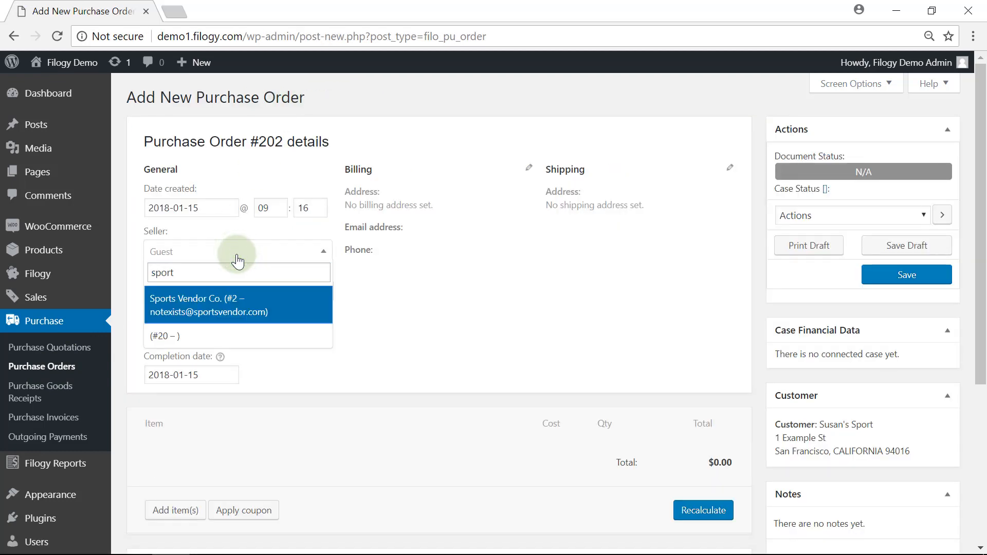
{"action": "left_click", "coordinate": [230, 308]}
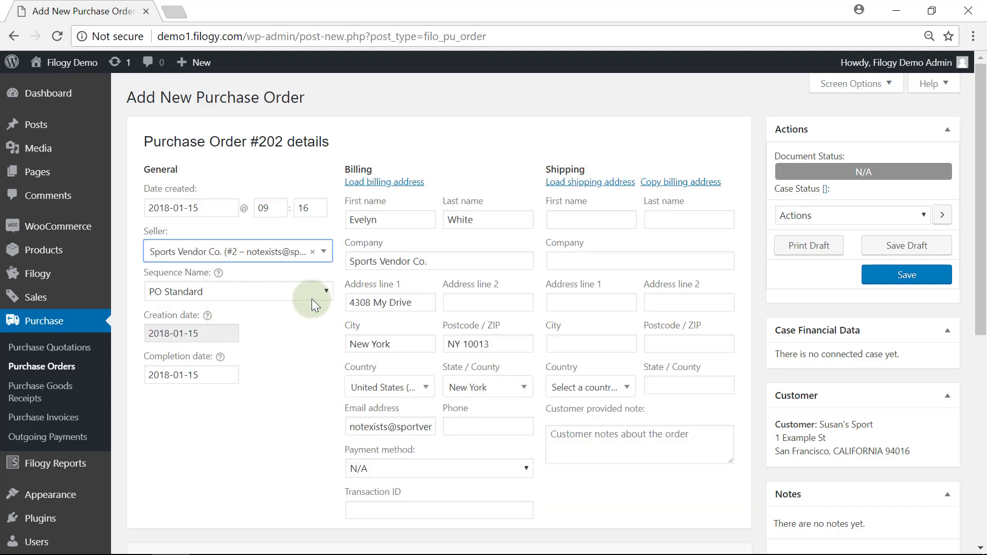
{"action": "left_click", "coordinate": [526, 469]}
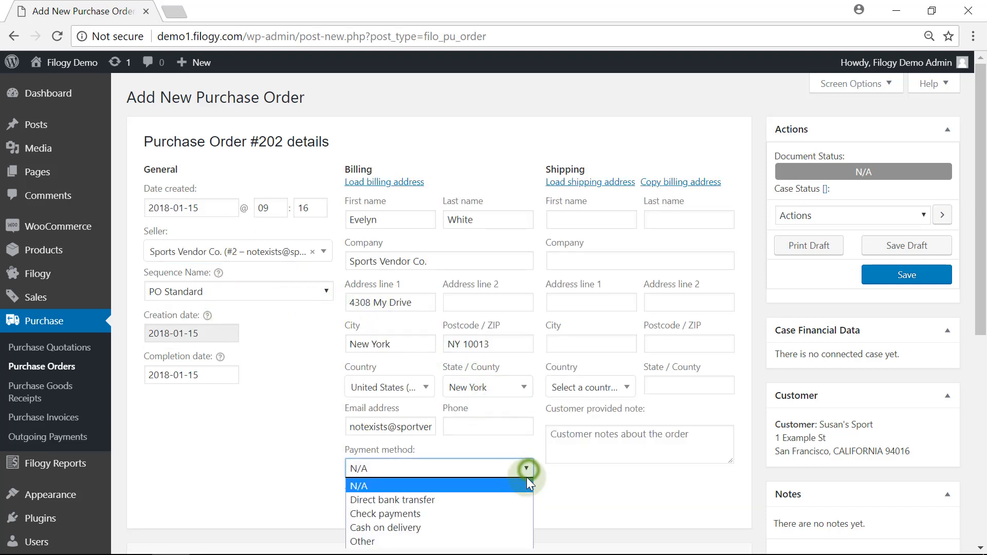
{"action": "left_click", "coordinate": [516, 494]}
- Add the product Bicycle (#15) to the purchase order's items
{"action": "scroll", "coordinate": [560, 492], "scroll_direction": "down", "scroll_amount": 5}
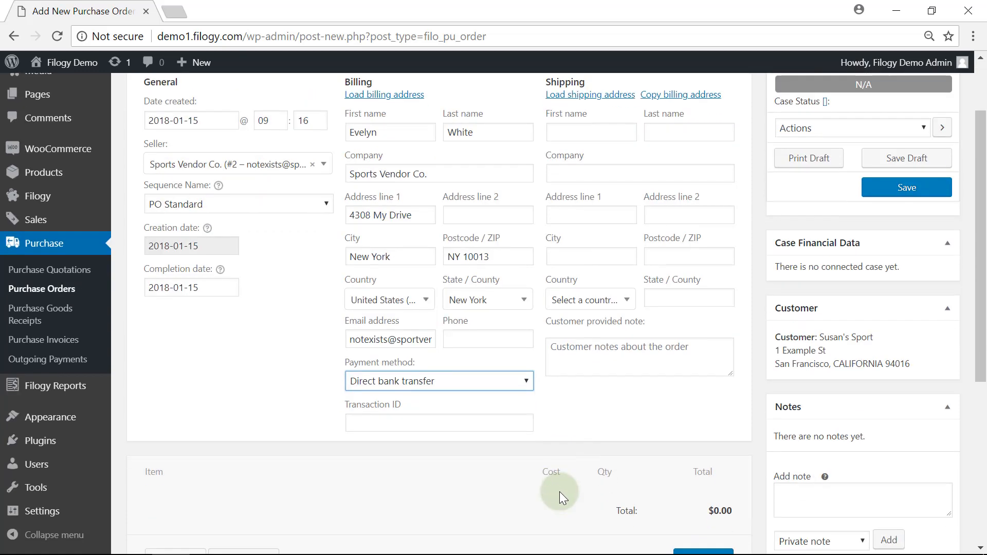
{"action": "scroll", "coordinate": [539, 489], "scroll_direction": "down", "scroll_amount": 2}
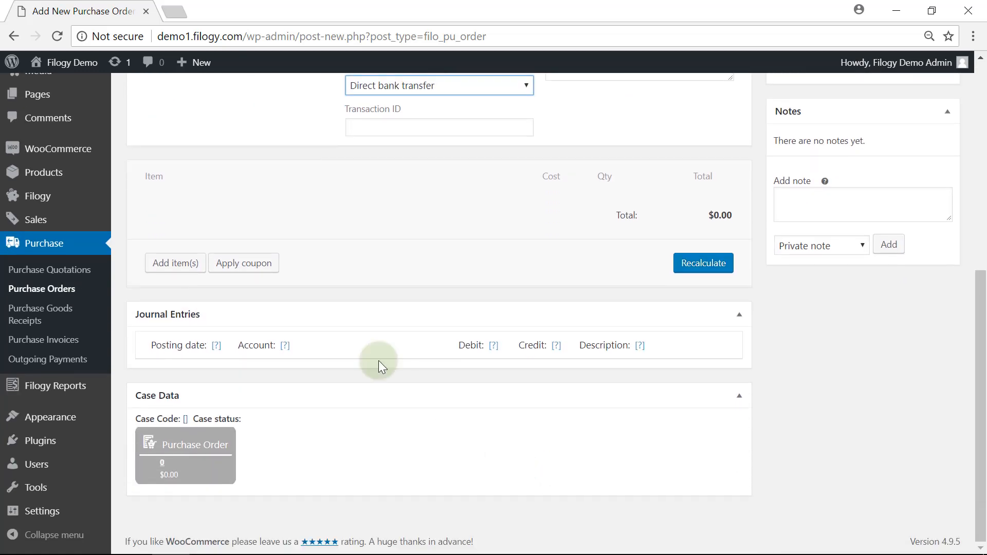
{"action": "left_click", "coordinate": [175, 264]}
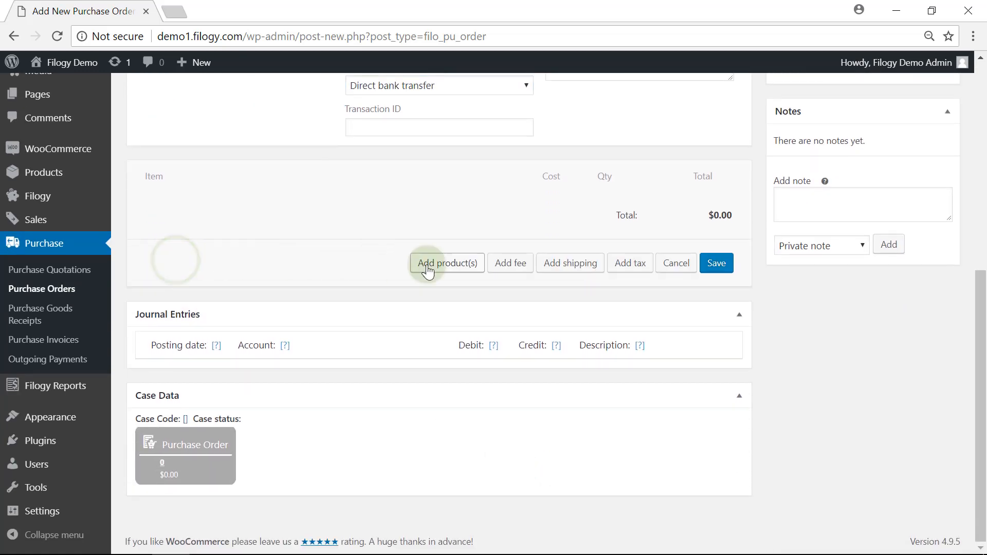
{"action": "left_click", "coordinate": [436, 265]}
{"action": "type", "text": "bi"}
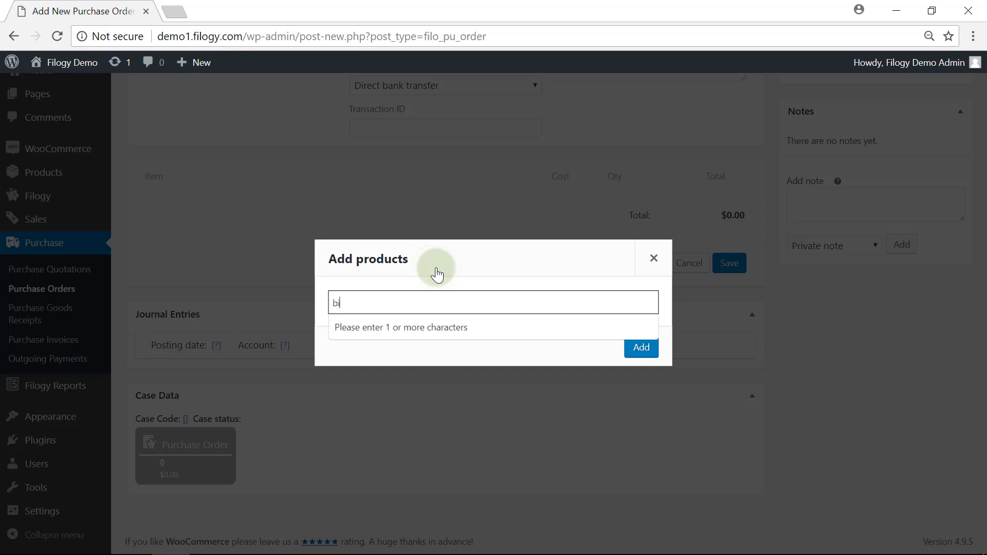
{"action": "type", "text": "c"}
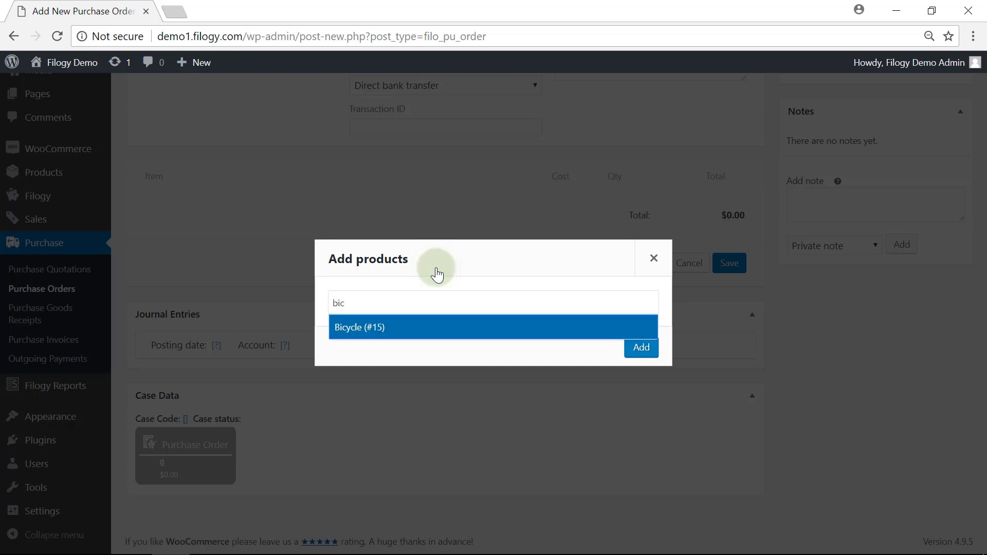
{"action": "left_click", "coordinate": [410, 333]}
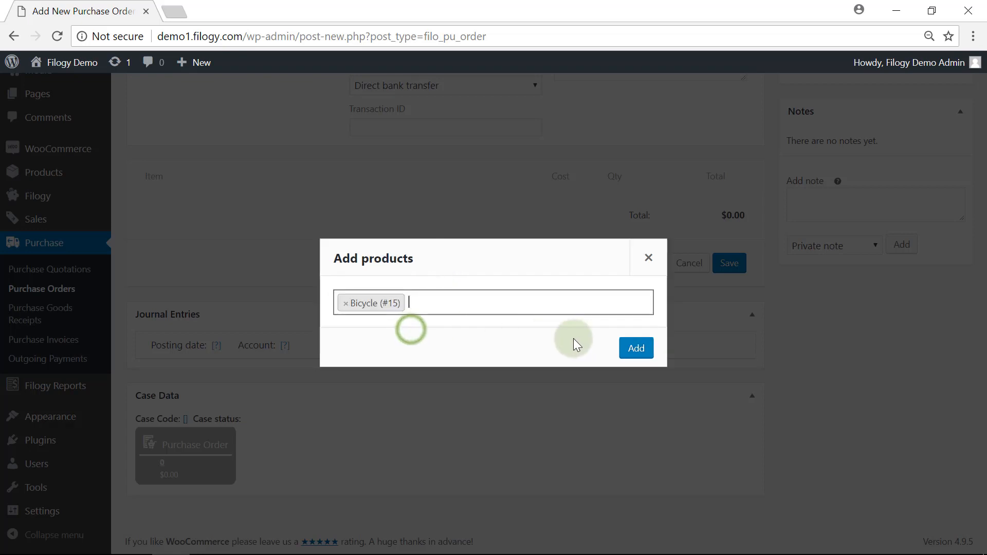
{"action": "left_click", "coordinate": [627, 353]}
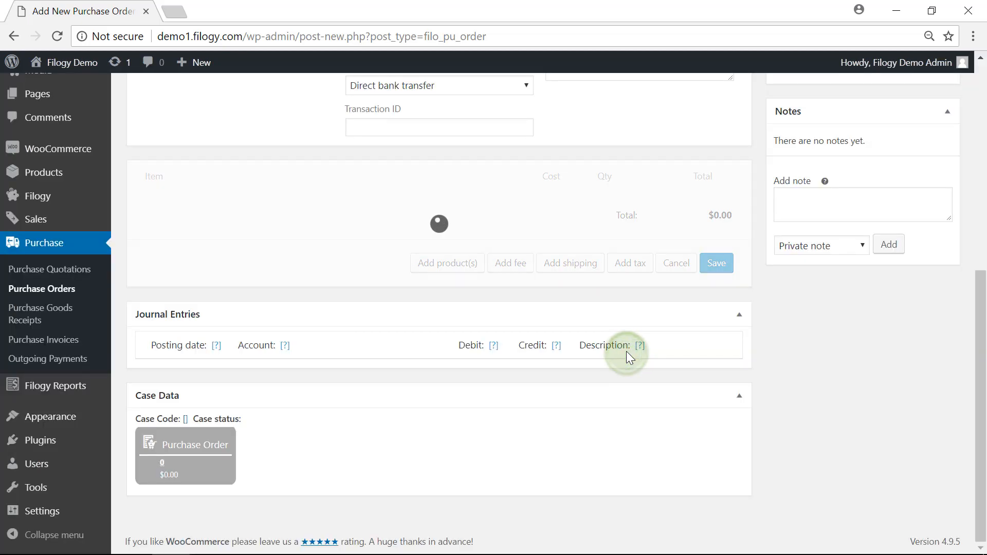
- Set the Bicycle line's quantity to 5 and both its pre-discount amount and total to 750, and save the line
{"action": "left_click", "coordinate": [707, 215]}
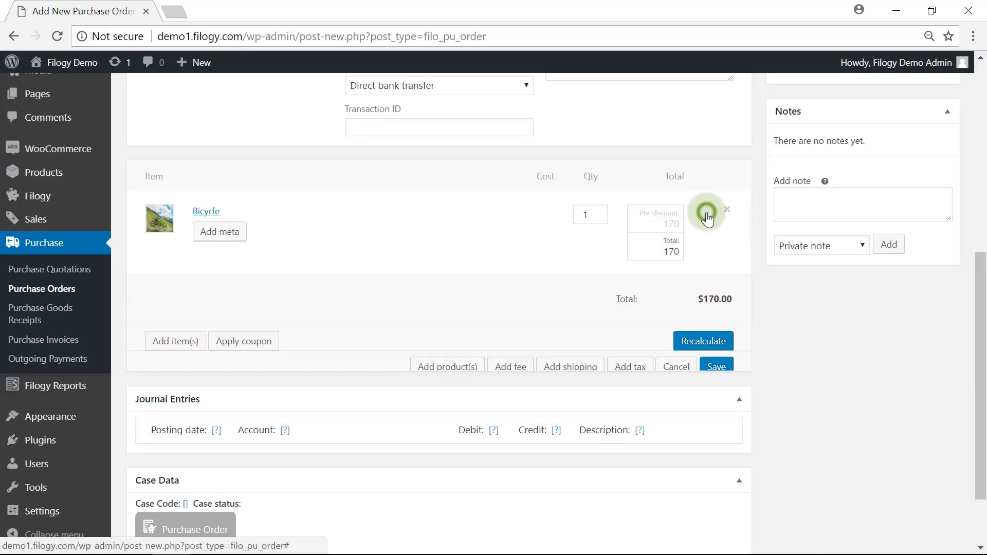
{"action": "left_click", "coordinate": [600, 211]}
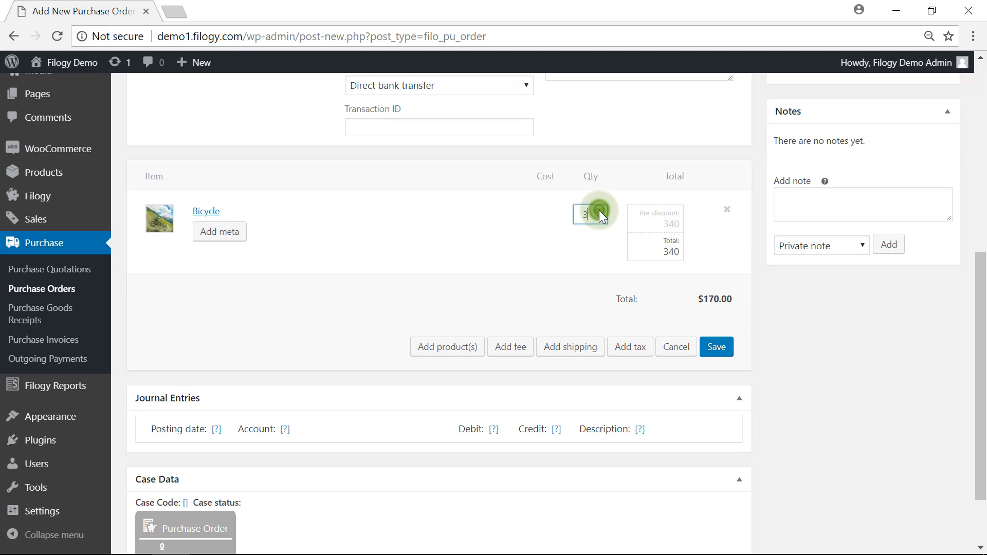
{"action": "left_click", "coordinate": [599, 211]}
{"action": "left_click", "coordinate": [600, 211]}
{"action": "left_click_drag", "start_coordinate": [659, 227], "coordinate": [688, 229]}
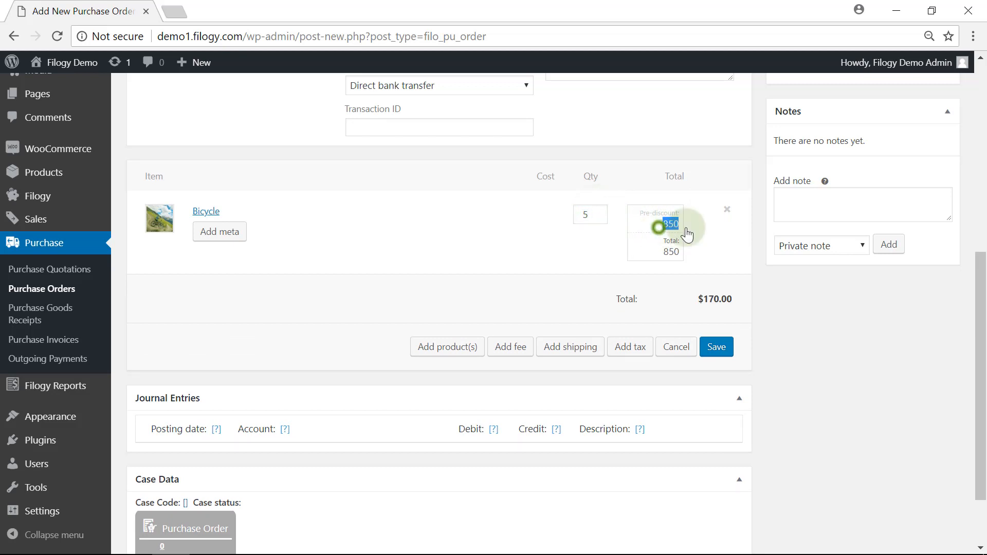
{"action": "type", "text": "750"}
{"action": "left_click_drag", "start_coordinate": [656, 250], "coordinate": [695, 253]}
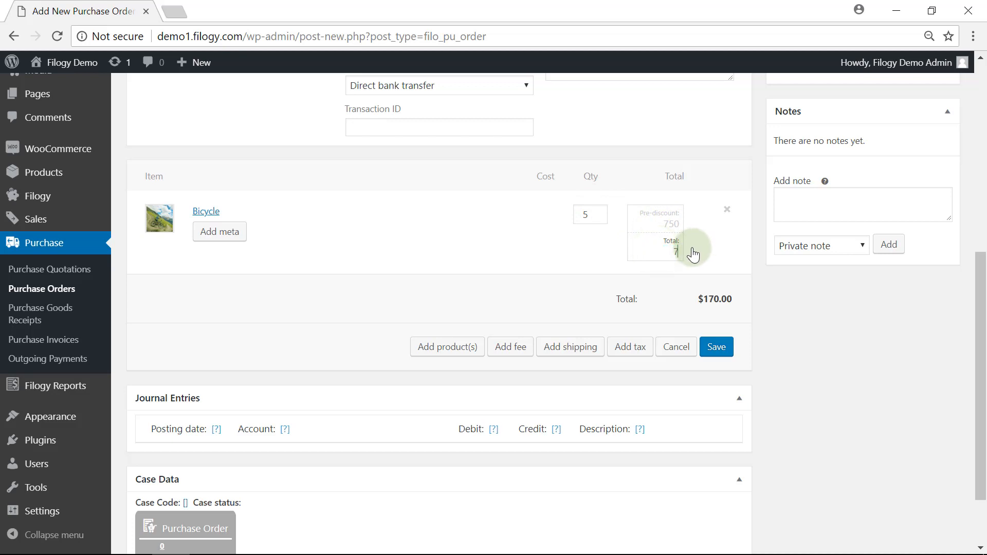
{"action": "type", "text": "750"}
{"action": "left_click", "coordinate": [716, 346]}
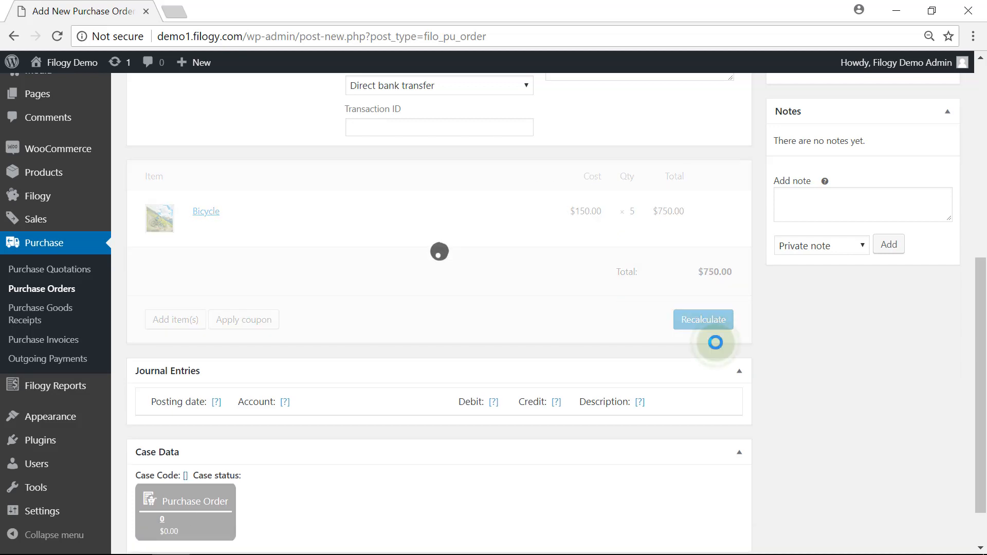
- Save the purchase order and confirm its validation as a financial document
{"action": "scroll", "coordinate": [717, 349], "scroll_direction": "up", "scroll_amount": 7}
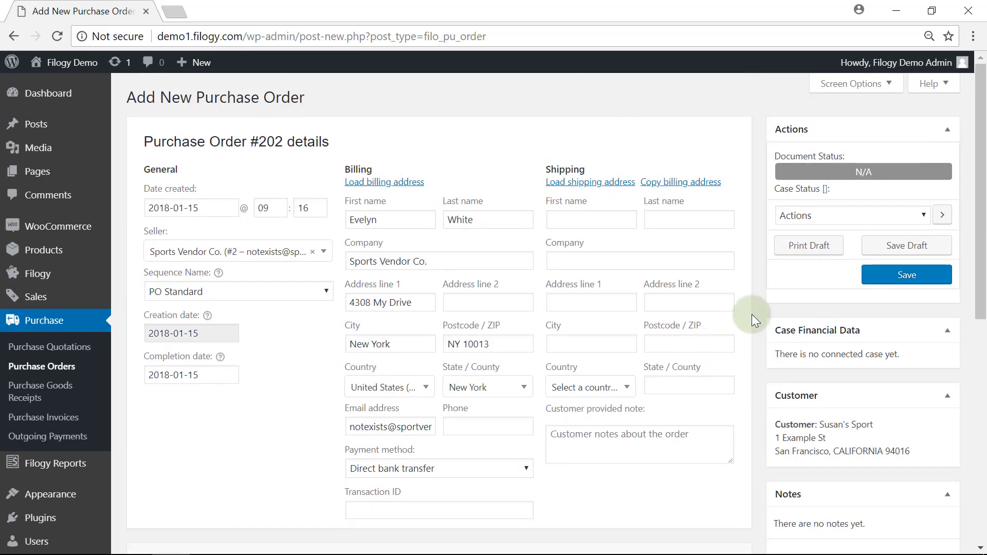
{"action": "left_click", "coordinate": [877, 277]}
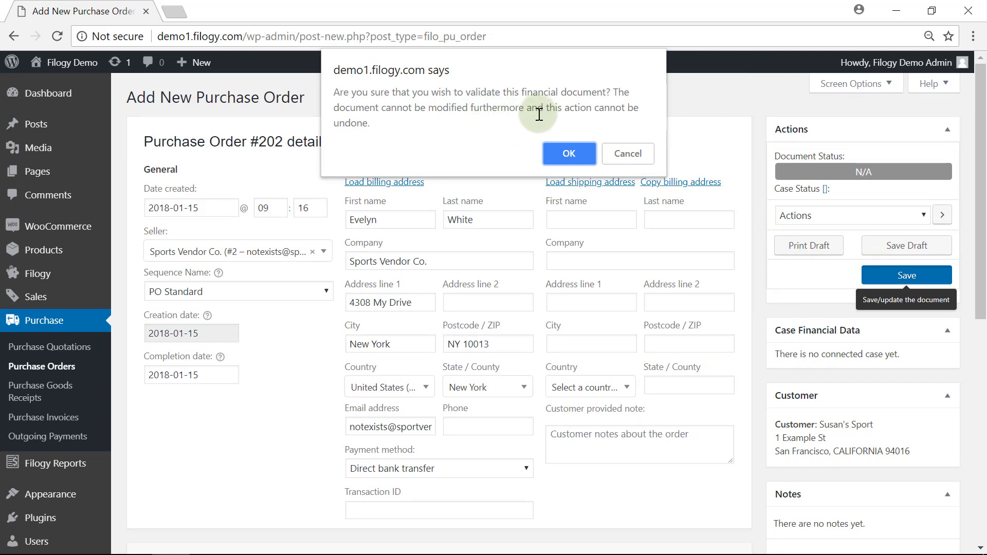
{"action": "left_click", "coordinate": [556, 161]}
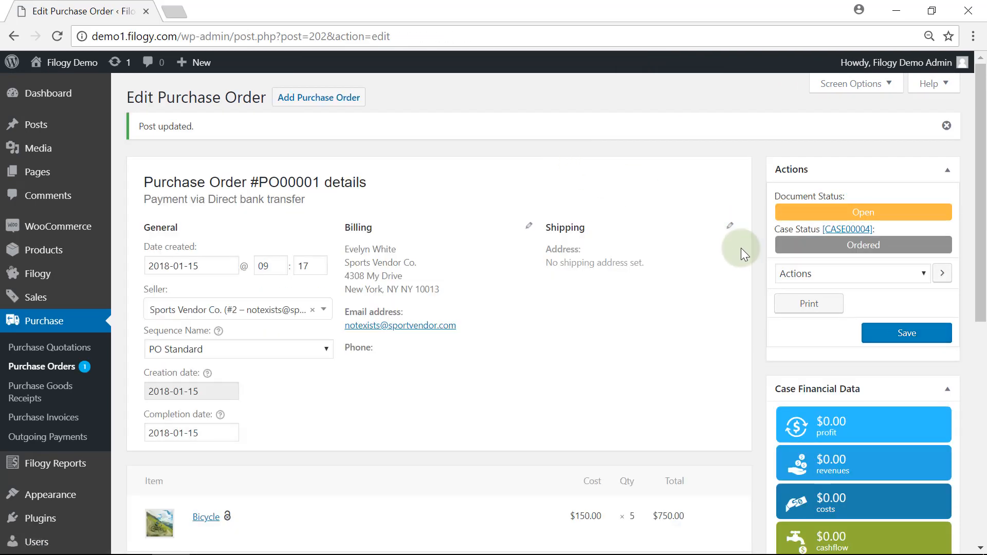
- View the printable version of the purchase order, close it, and review the order's journal entries and case data
{"action": "left_click", "coordinate": [782, 304]}
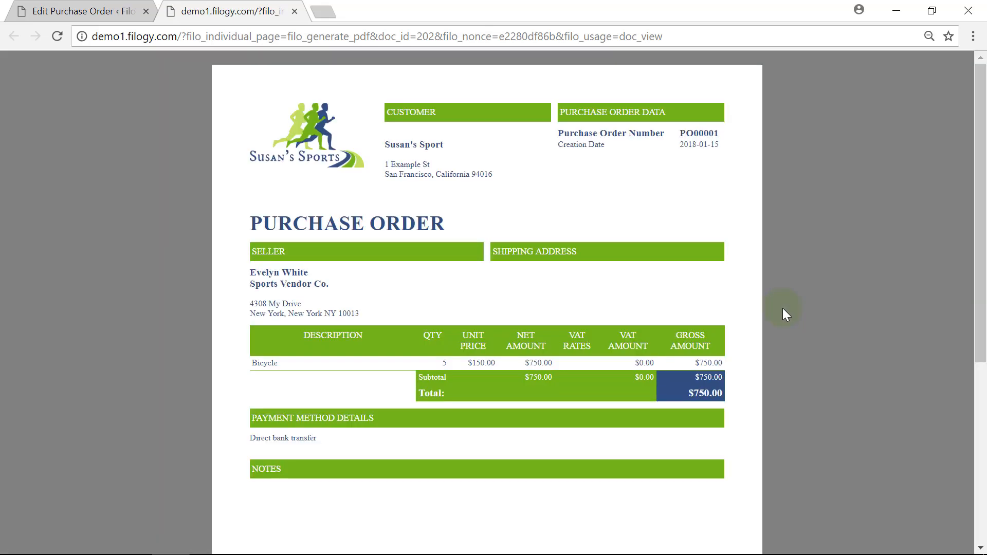
{"action": "left_click", "coordinate": [294, 12]}
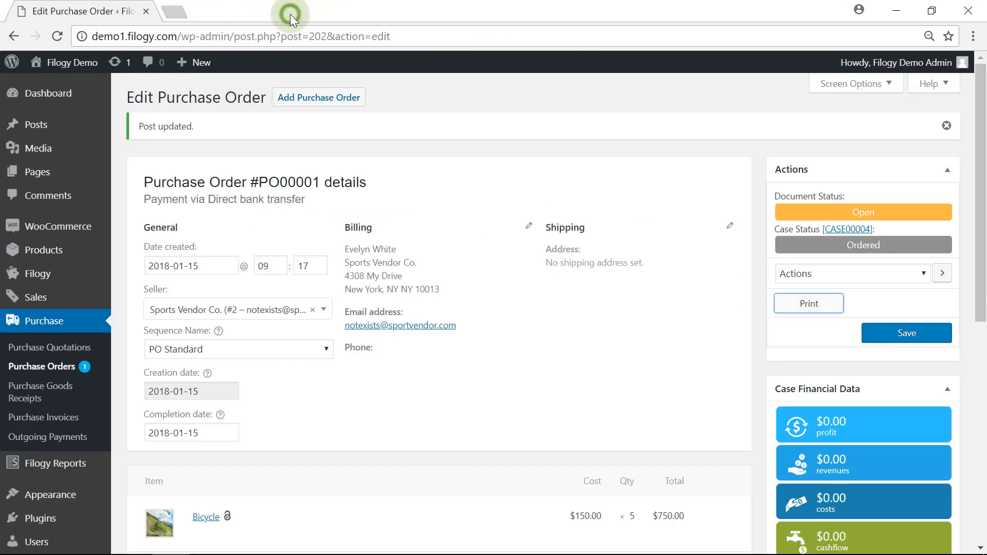
{"action": "scroll", "coordinate": [521, 207], "scroll_direction": "down", "scroll_amount": 7}
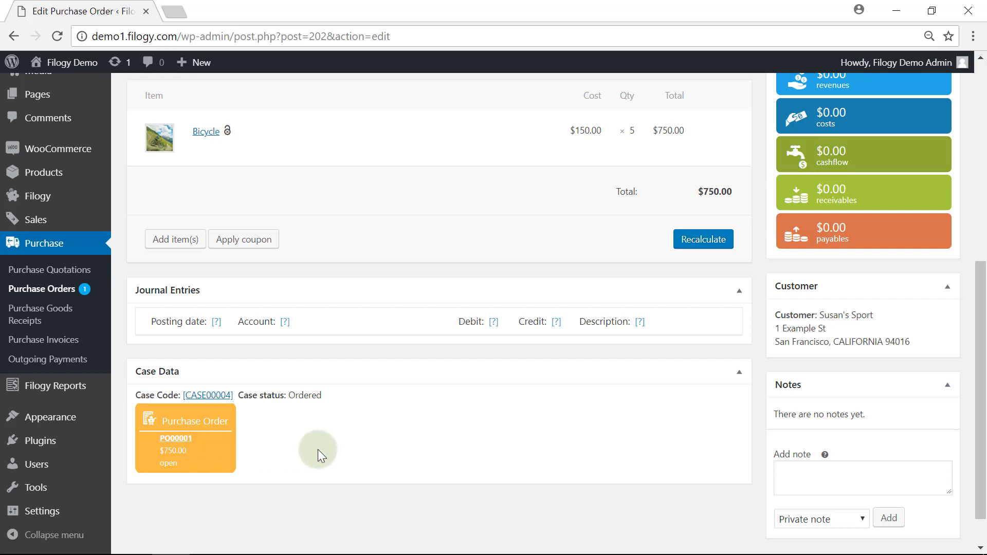
{"action": "scroll", "coordinate": [638, 410], "scroll_direction": "up", "scroll_amount": 8}
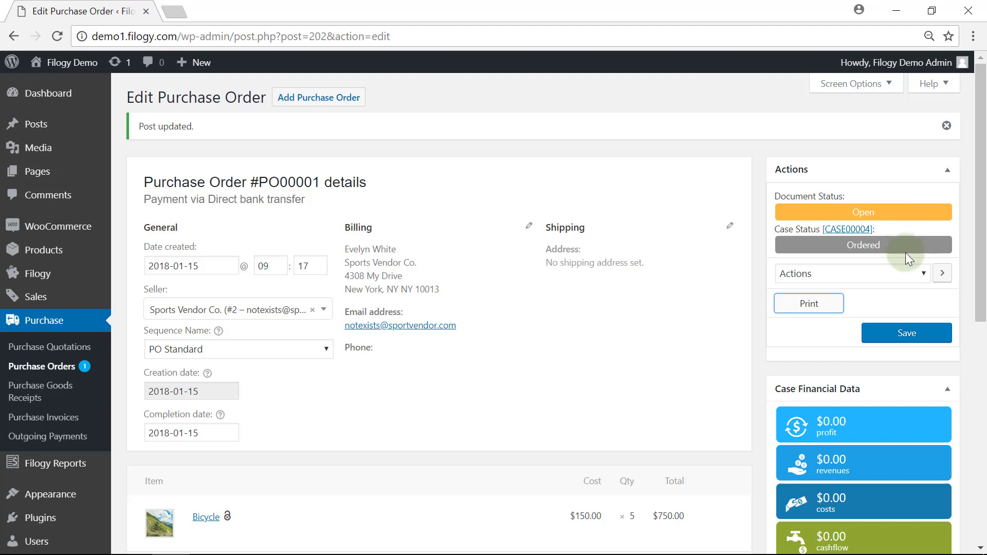
- Open the Bicycle product from the order's item line and examine its inventory status, including the ordered quantity
{"action": "scroll", "coordinate": [878, 456], "scroll_direction": "down", "scroll_amount": 3}
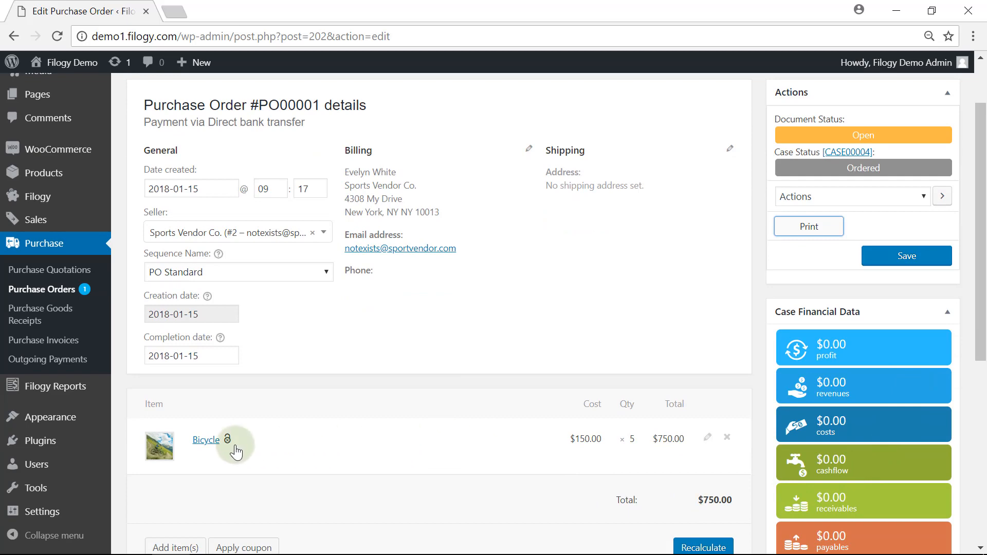
{"action": "left_click", "coordinate": [203, 446]}
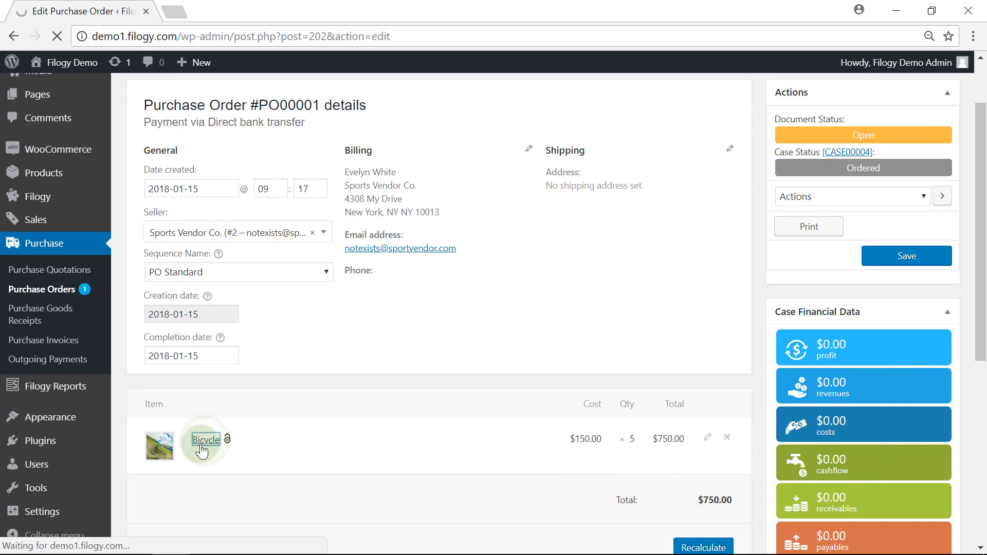
{"action": "scroll", "coordinate": [220, 446], "scroll_direction": "down", "scroll_amount": 5}
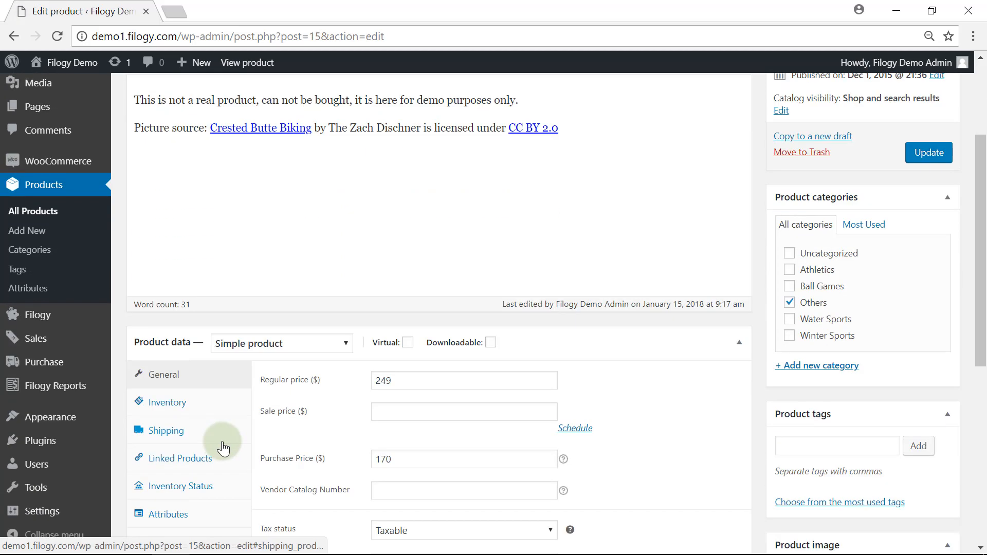
{"action": "left_click", "coordinate": [192, 414]}
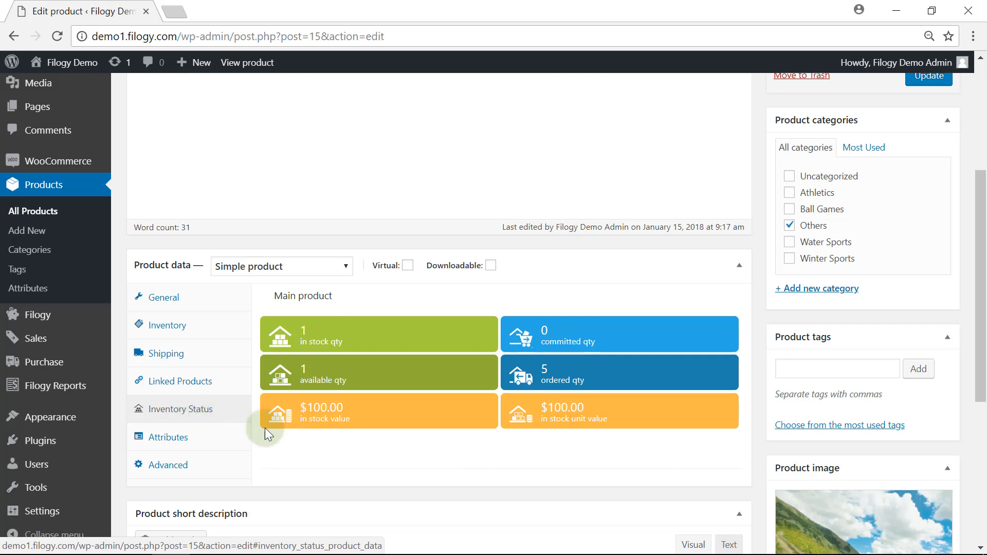
{"action": "mouse_move", "coordinate": [588, 381]}
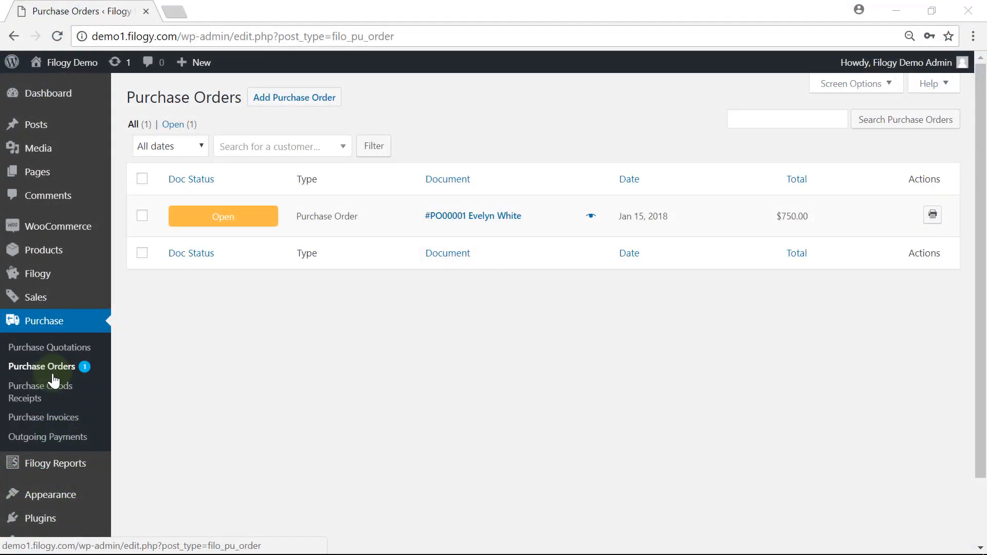
- Open the saved purchase order for Sports Vendor Co. and run Create Goods Receipt on it
{"action": "left_click", "coordinate": [452, 217]}
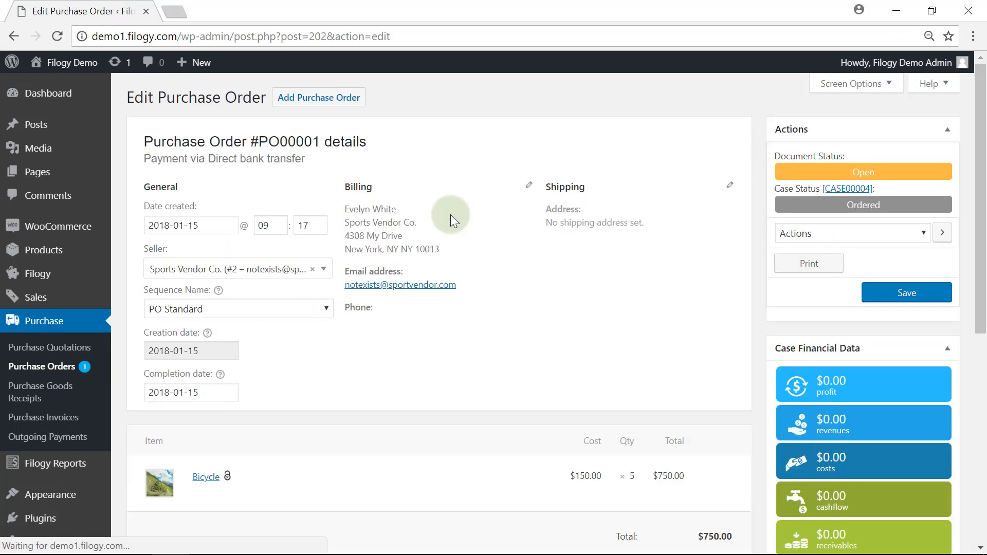
{"action": "left_click", "coordinate": [925, 234]}
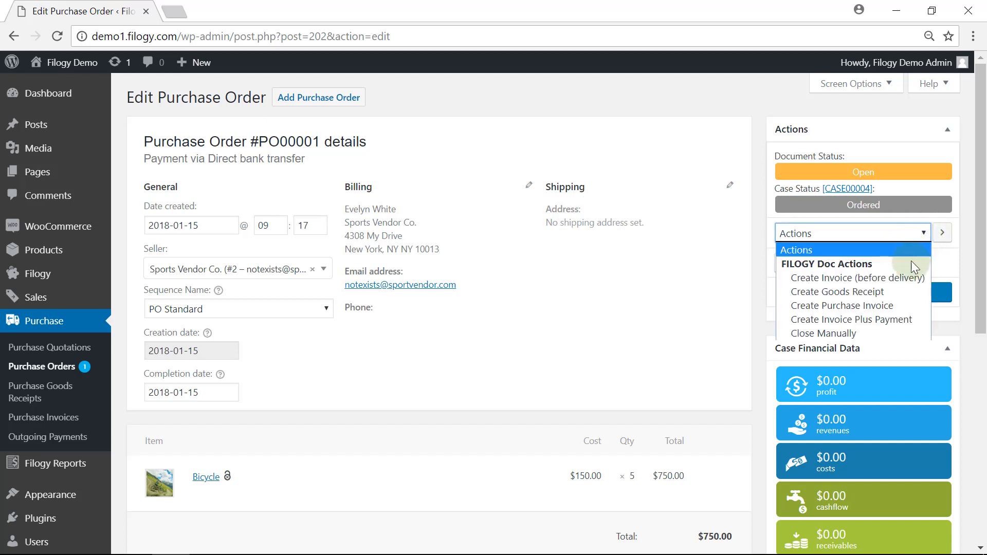
{"action": "left_click", "coordinate": [890, 290]}
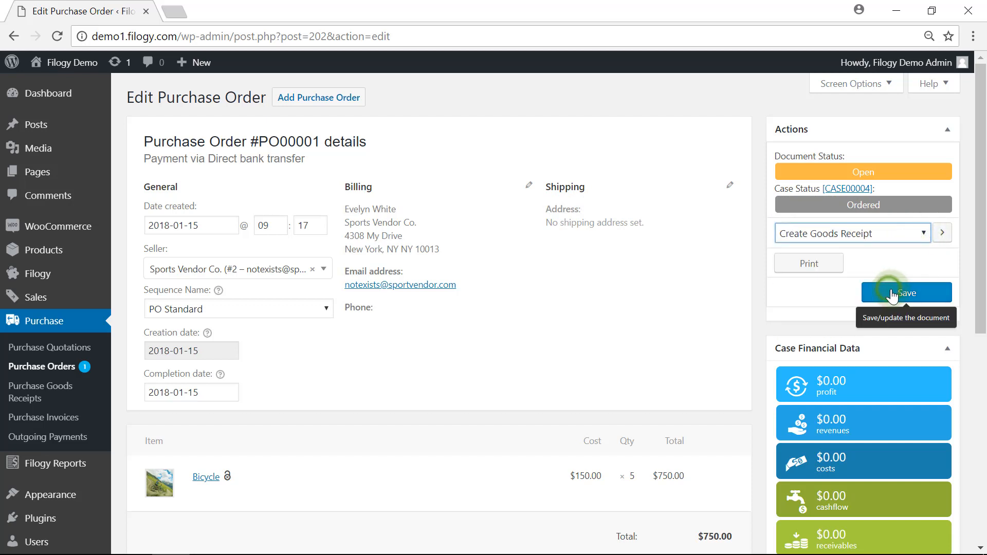
{"action": "left_click", "coordinate": [943, 233]}
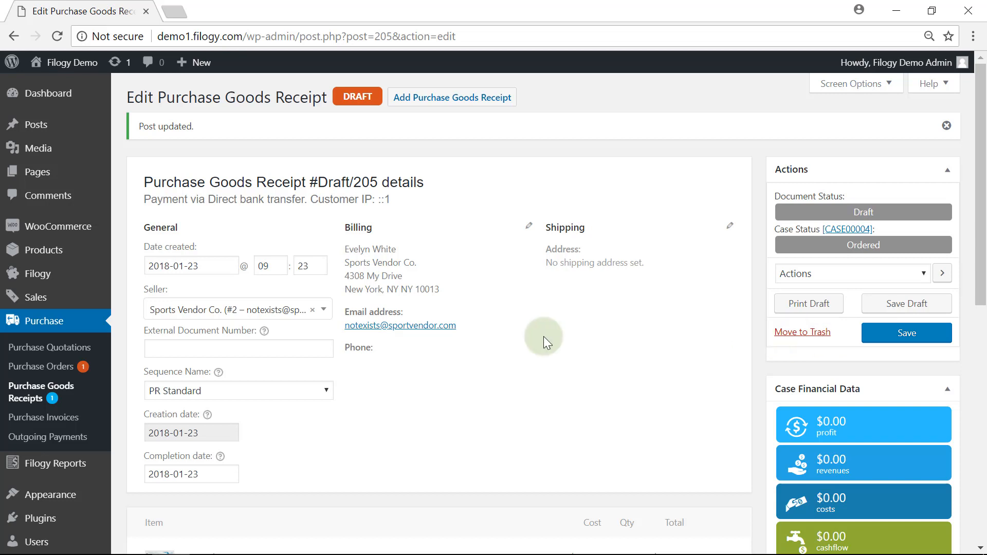
- Set the external document number of the draft purchase goods receipt to GR-342
{"action": "left_click", "coordinate": [277, 349]}
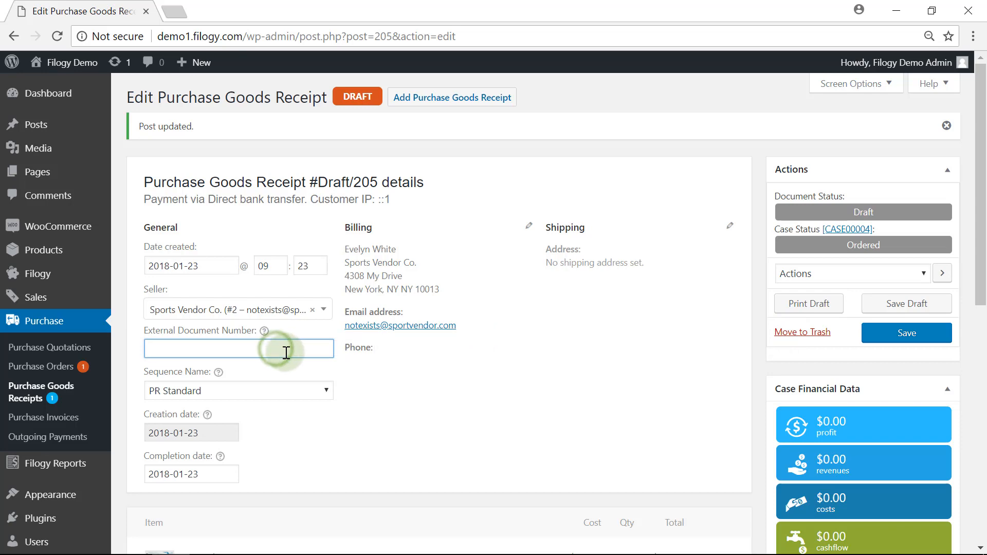
{"action": "type", "text": "GR-342"}
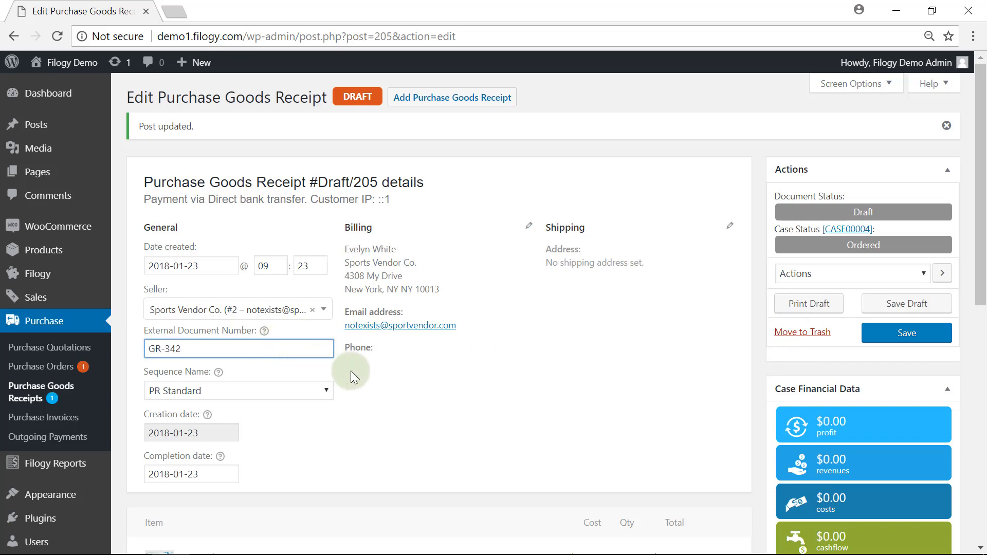
{"action": "scroll", "coordinate": [363, 383], "scroll_direction": "down", "scroll_amount": 3}
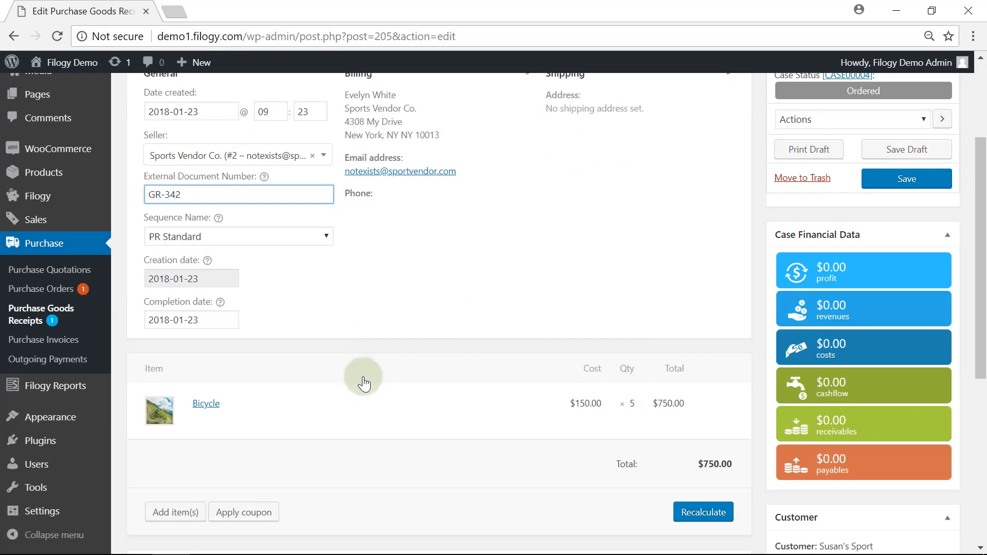
- Set the Bicycle item's quantity to 4 in the draft goods receipt and save the item line
{"action": "mouse_move", "coordinate": [652, 419]}
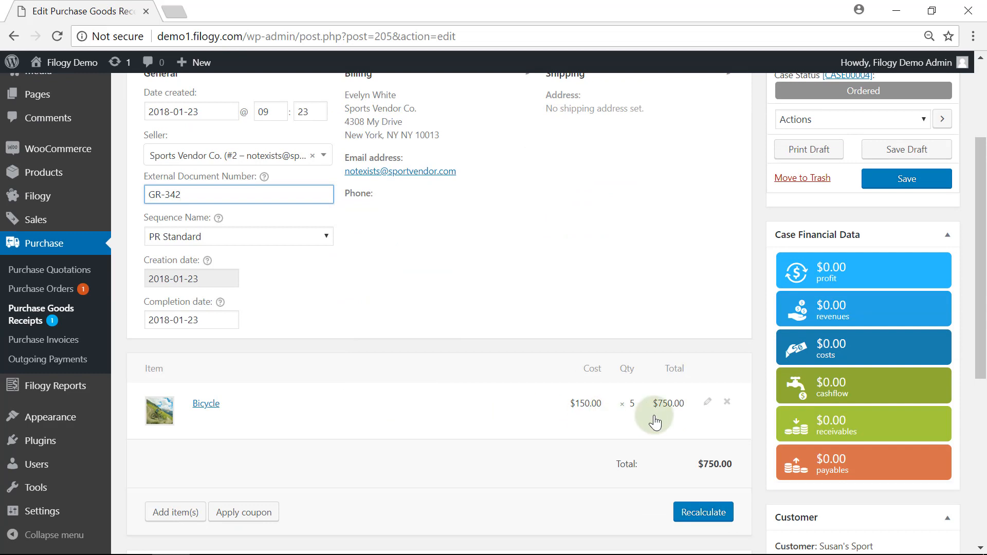
{"action": "left_click", "coordinate": [709, 402]}
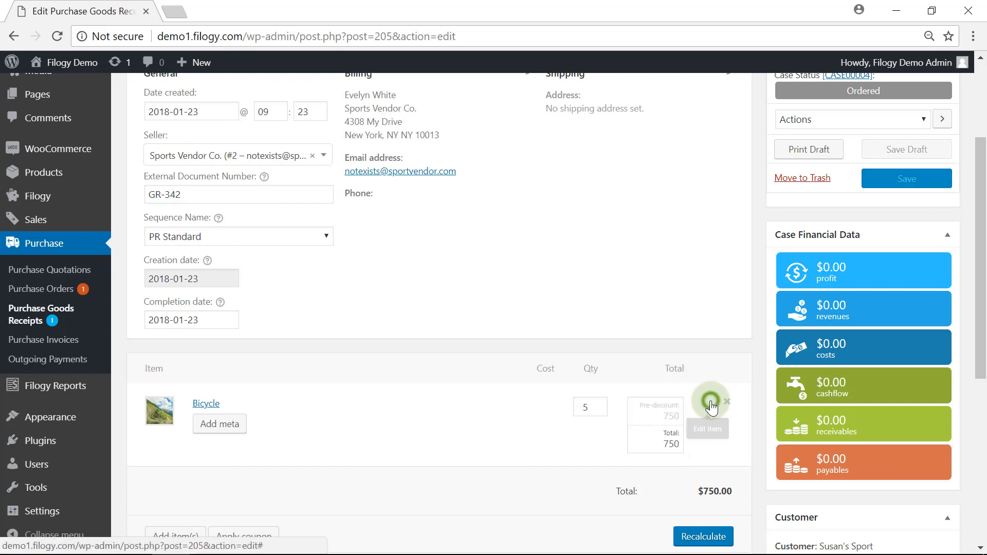
{"action": "left_click", "coordinate": [599, 410]}
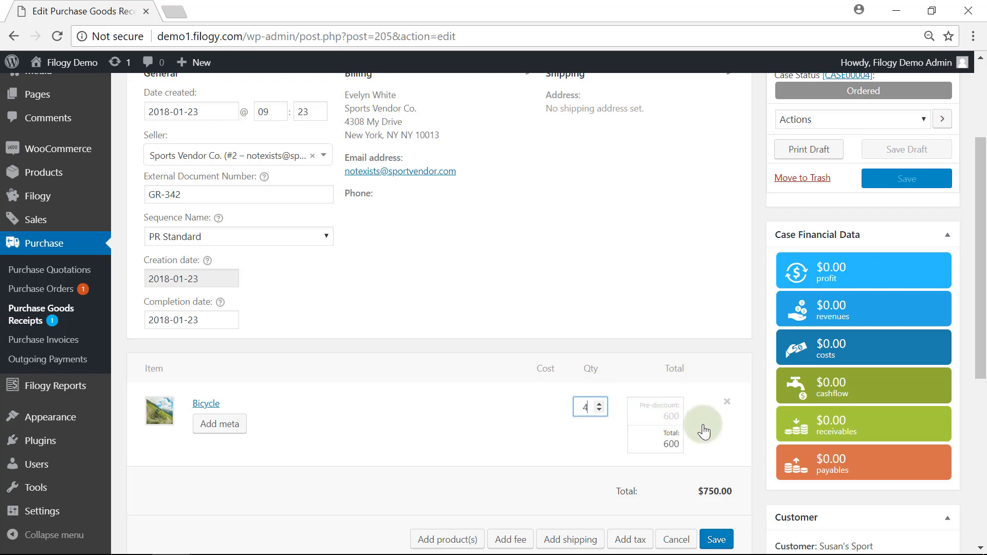
{"action": "scroll", "coordinate": [733, 438], "scroll_direction": "down", "scroll_amount": 3}
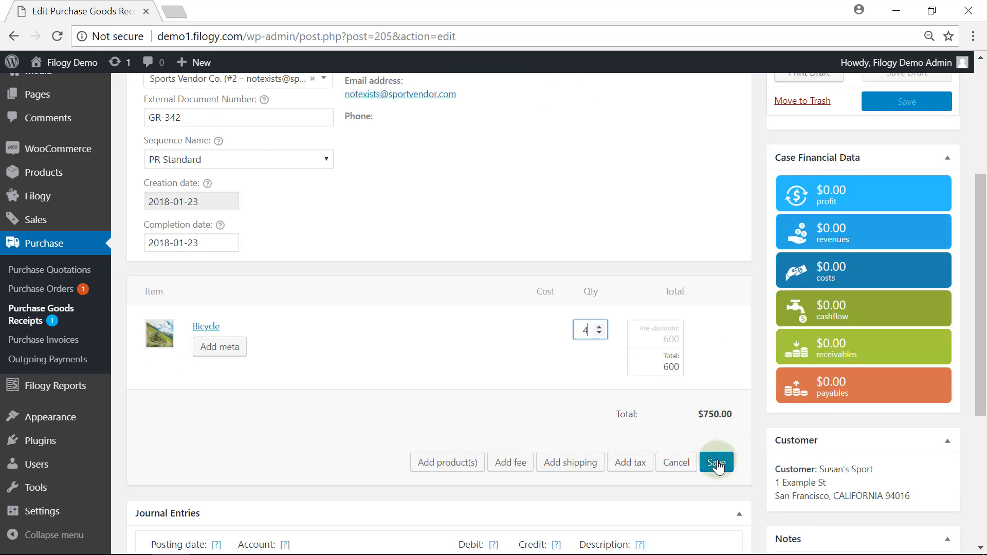
{"action": "left_click", "coordinate": [717, 463]}
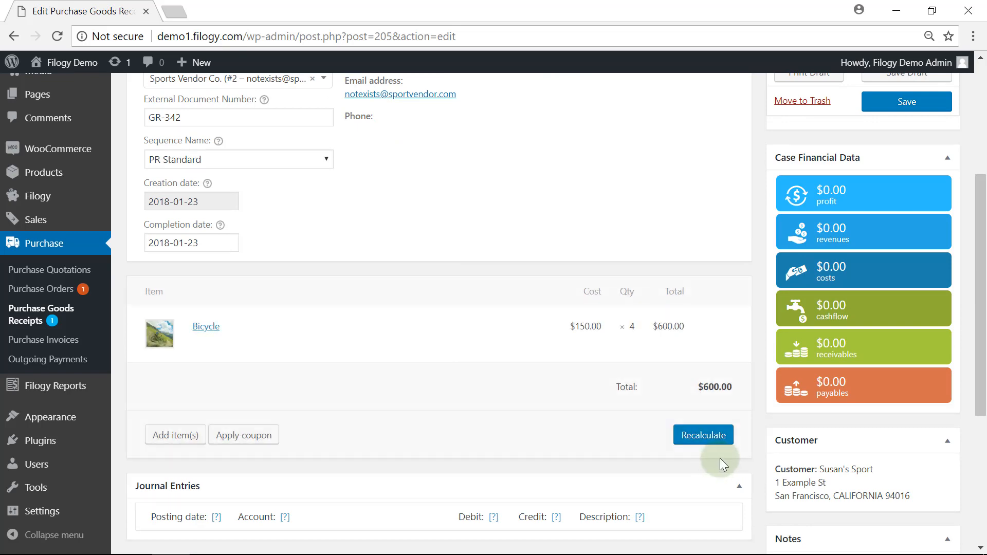
- Save and validate the purchase goods receipt, and review its journal entries and case data
{"action": "left_click", "coordinate": [932, 336]}
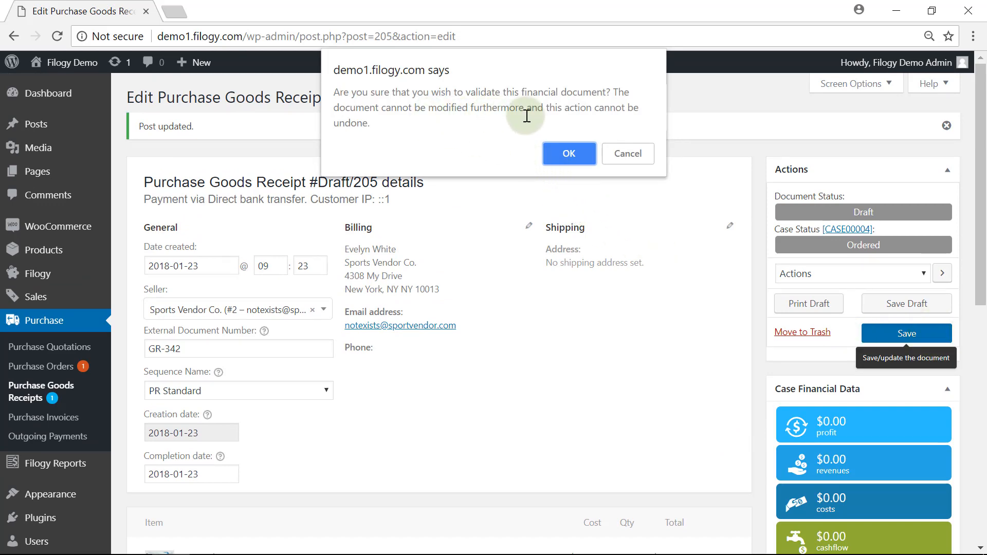
{"action": "left_click", "coordinate": [575, 161]}
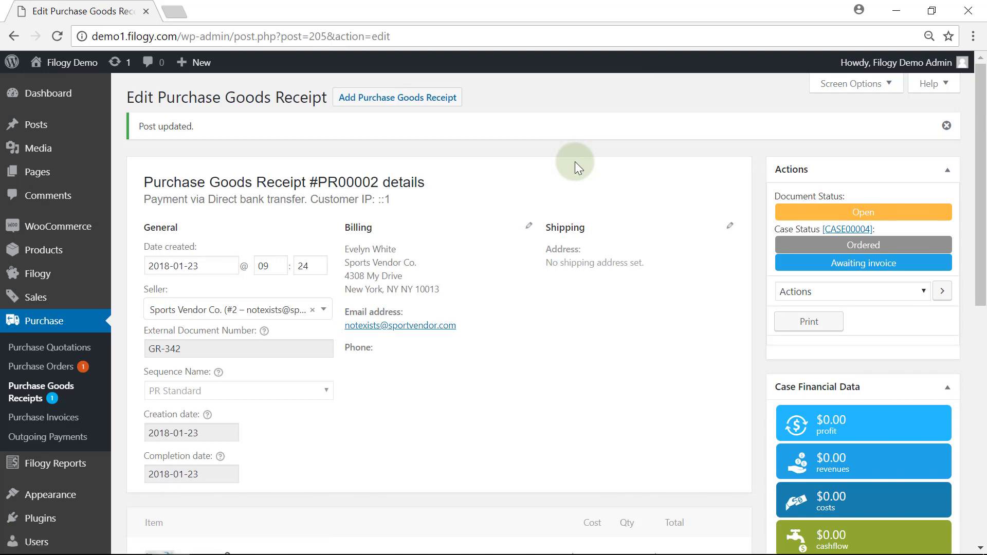
{"action": "scroll", "coordinate": [575, 170], "scroll_direction": "down", "scroll_amount": 3}
{"action": "scroll", "coordinate": [573, 175], "scroll_direction": "down", "scroll_amount": 6}
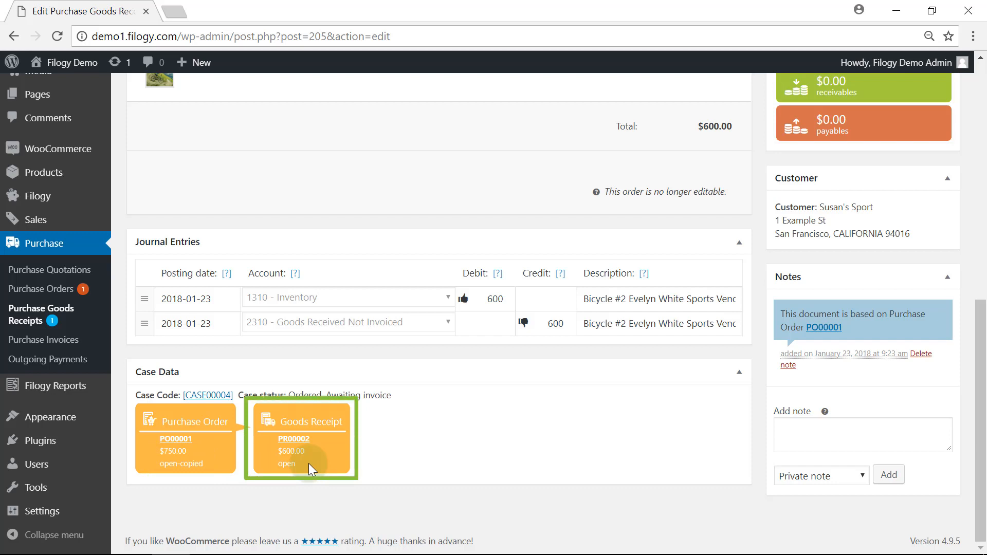
{"action": "scroll", "coordinate": [569, 458], "scroll_direction": "up", "scroll_amount": 10}
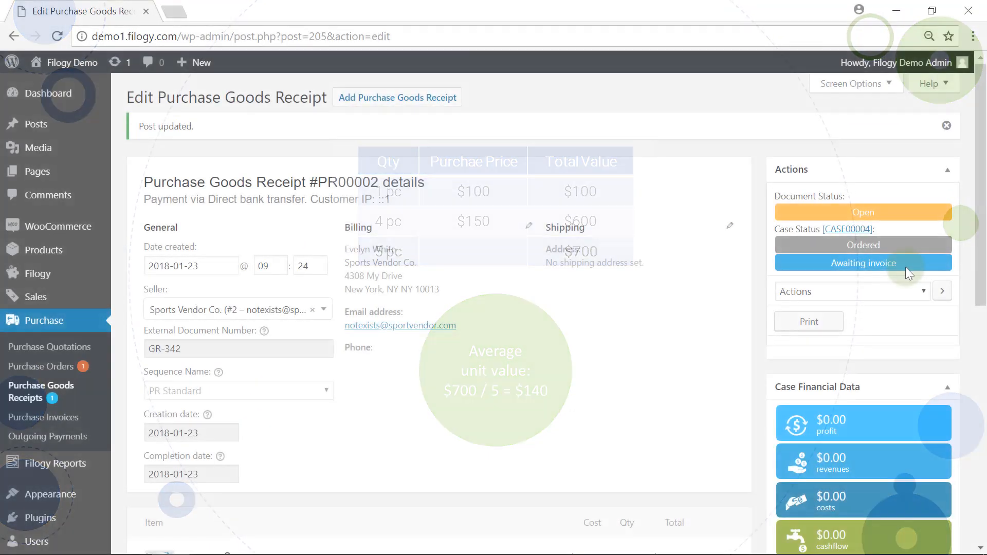
- Open the Bicycle product from the goods receipt's item line and examine its inventory status, including stock quantities and values
{"action": "scroll", "coordinate": [904, 267], "scroll_direction": "down", "scroll_amount": 3}
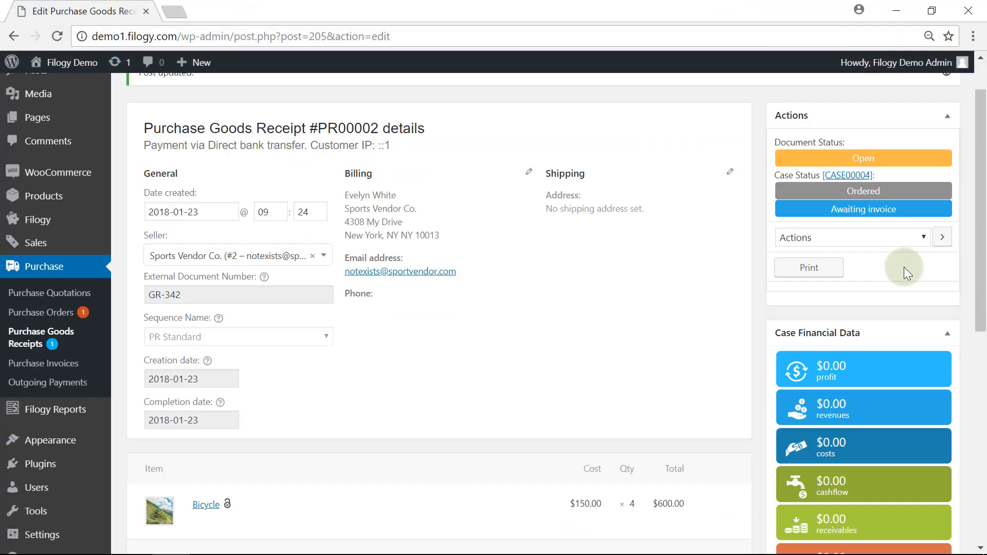
{"action": "left_click", "coordinate": [205, 404]}
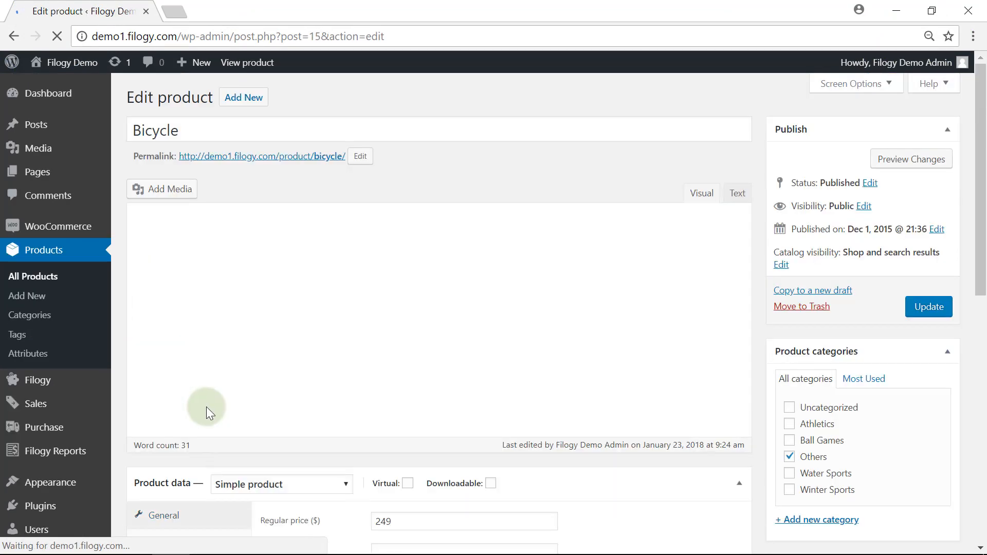
{"action": "scroll", "coordinate": [208, 410], "scroll_direction": "down", "scroll_amount": 2}
{"action": "scroll", "coordinate": [211, 410], "scroll_direction": "down", "scroll_amount": 3}
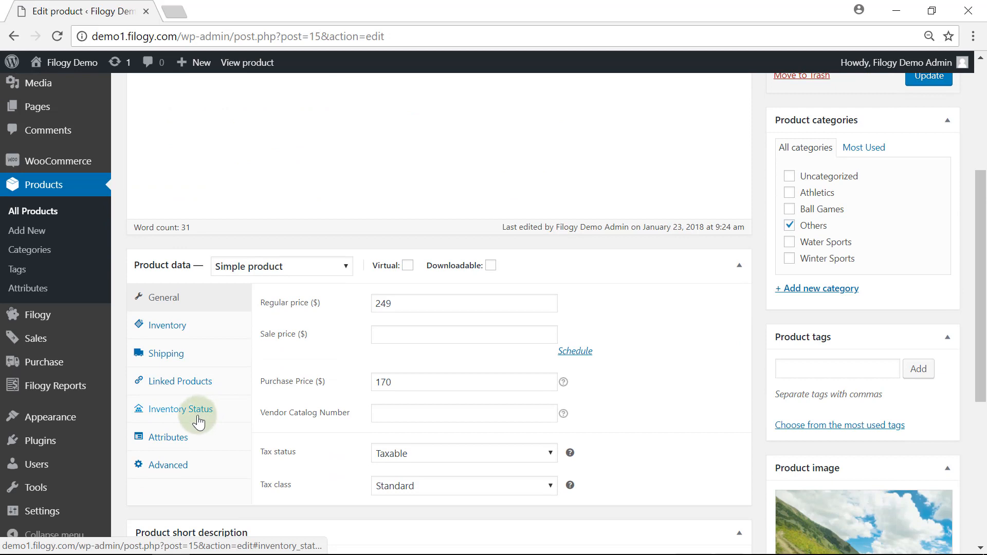
{"action": "left_click", "coordinate": [194, 416]}
{"action": "left_click", "coordinate": [195, 415]}
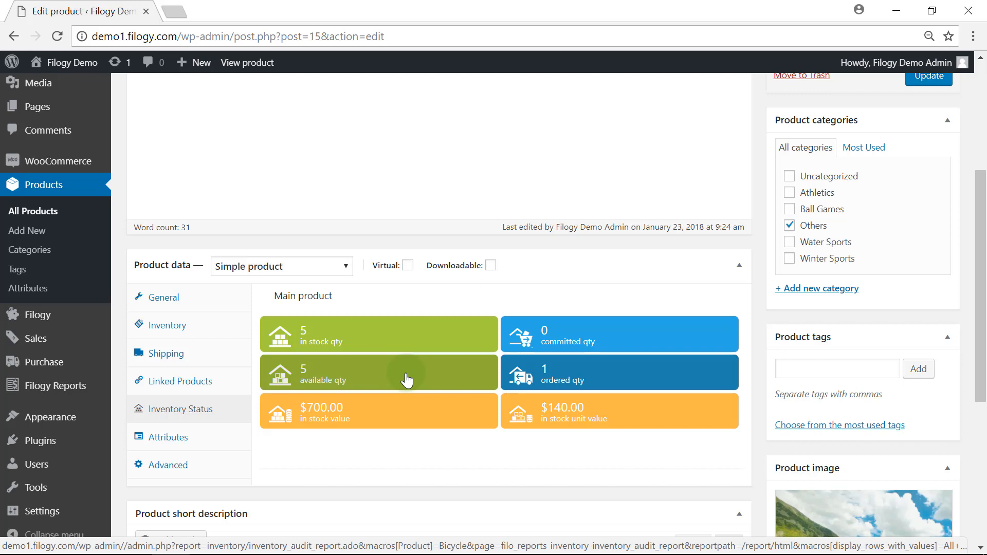
{"action": "mouse_move", "coordinate": [571, 379]}
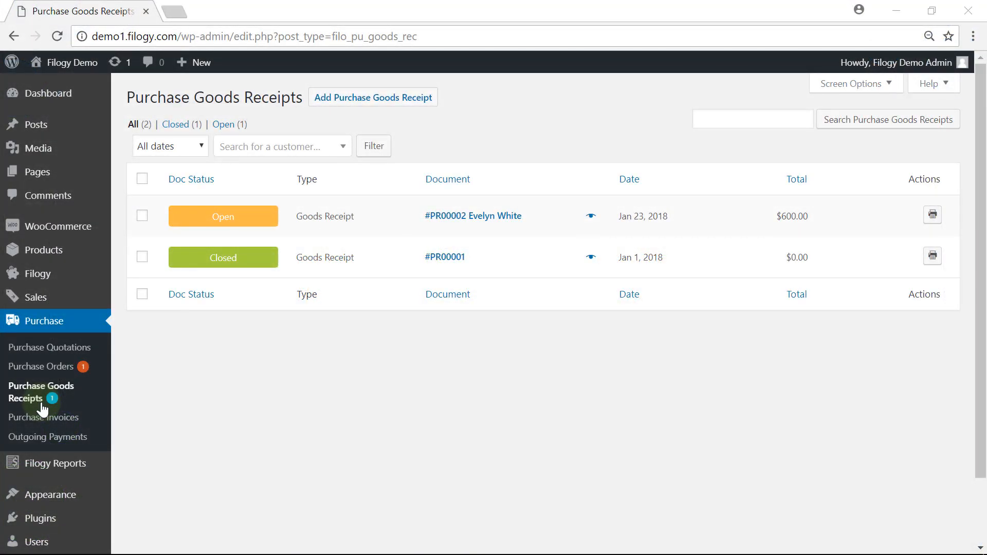
- Open the $600.00 goods receipt from the purchase goods receipts list and run Create Purchase Invoice on it
{"action": "left_click", "coordinate": [447, 220]}
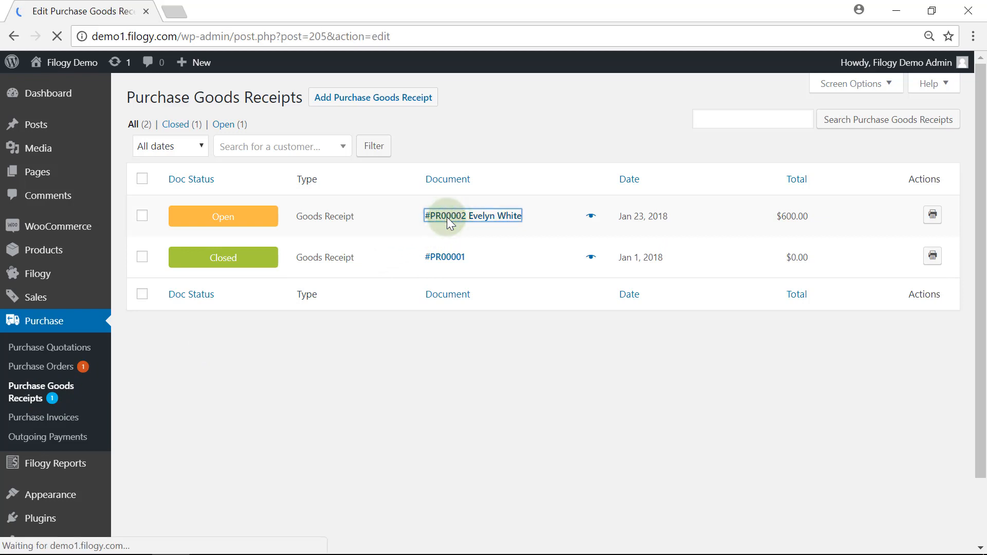
{"action": "scroll", "coordinate": [437, 229], "scroll_direction": "down", "scroll_amount": 2}
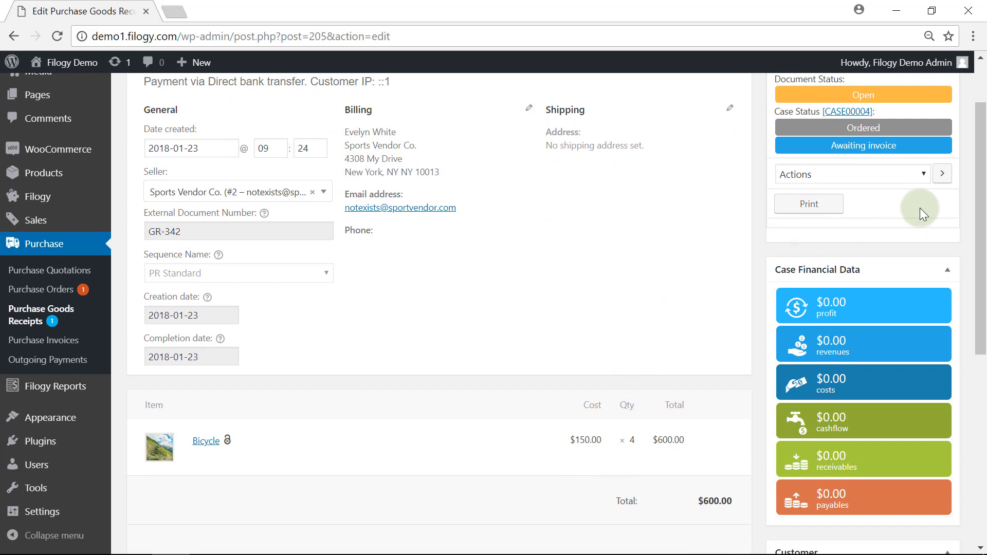
{"action": "left_click", "coordinate": [925, 174]}
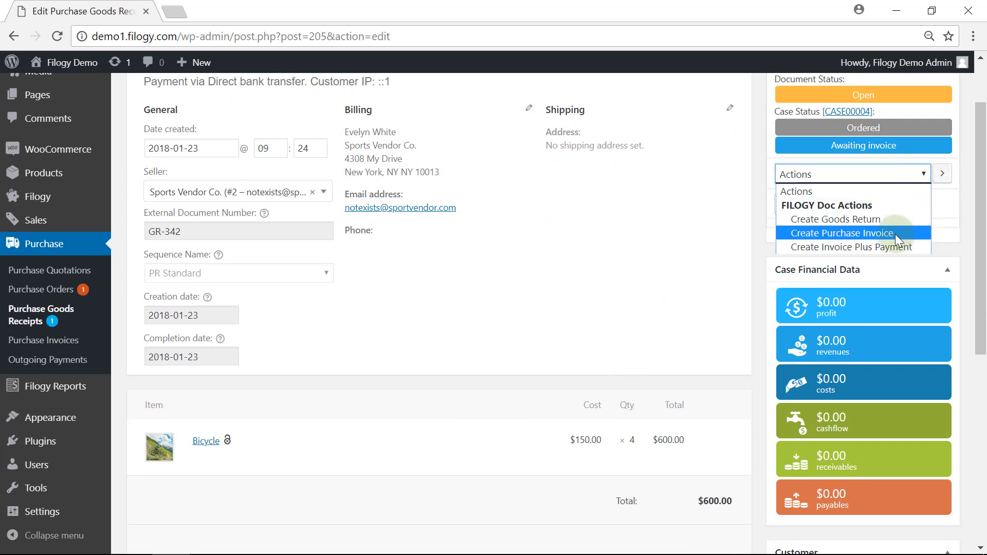
{"action": "left_click", "coordinate": [896, 233]}
{"action": "left_click", "coordinate": [943, 174]}
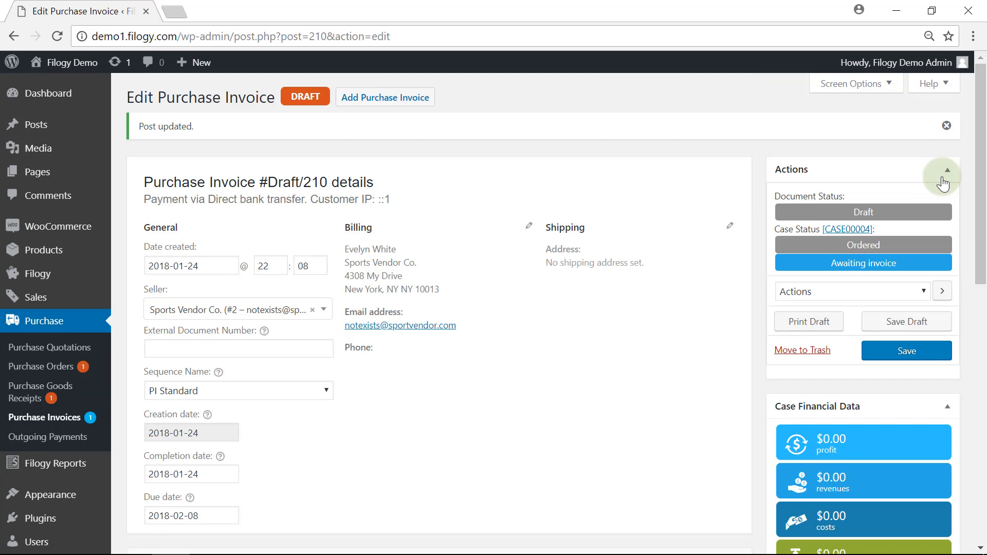
- Set the draft purchase invoice's external document number to I345, and save and validate the invoice
{"action": "left_click", "coordinate": [219, 351]}
{"action": "type", "text": "I345"}
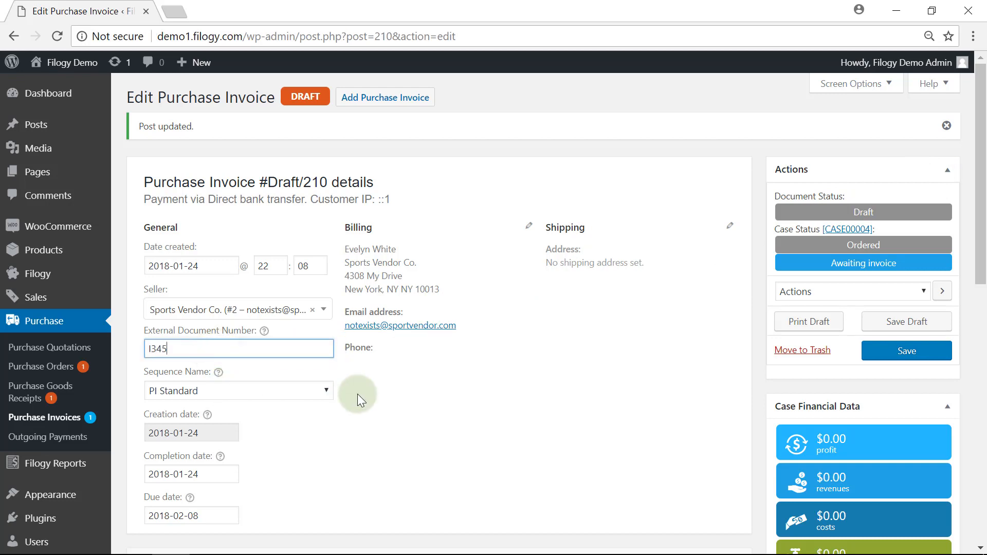
{"action": "scroll", "coordinate": [458, 397], "scroll_direction": "down", "scroll_amount": 3}
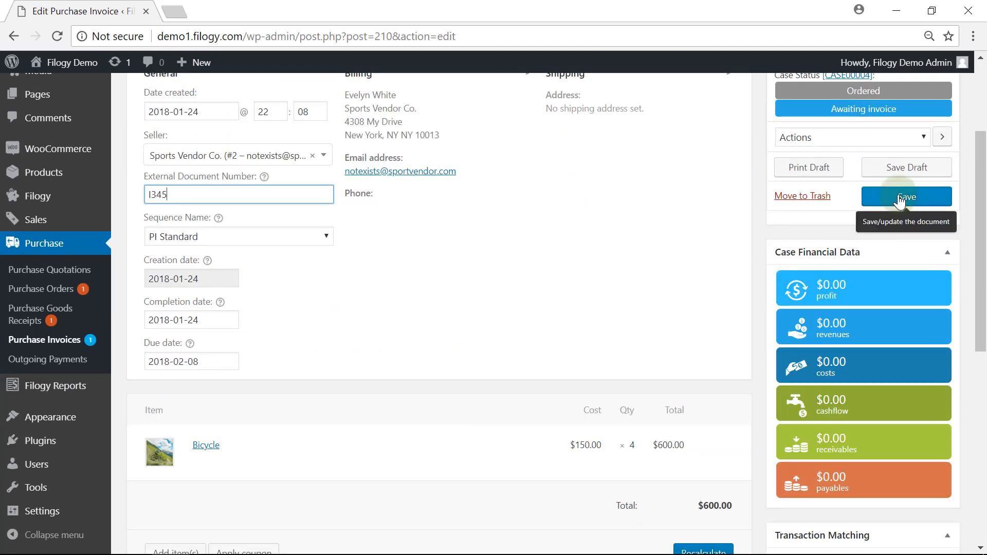
{"action": "left_click", "coordinate": [900, 201]}
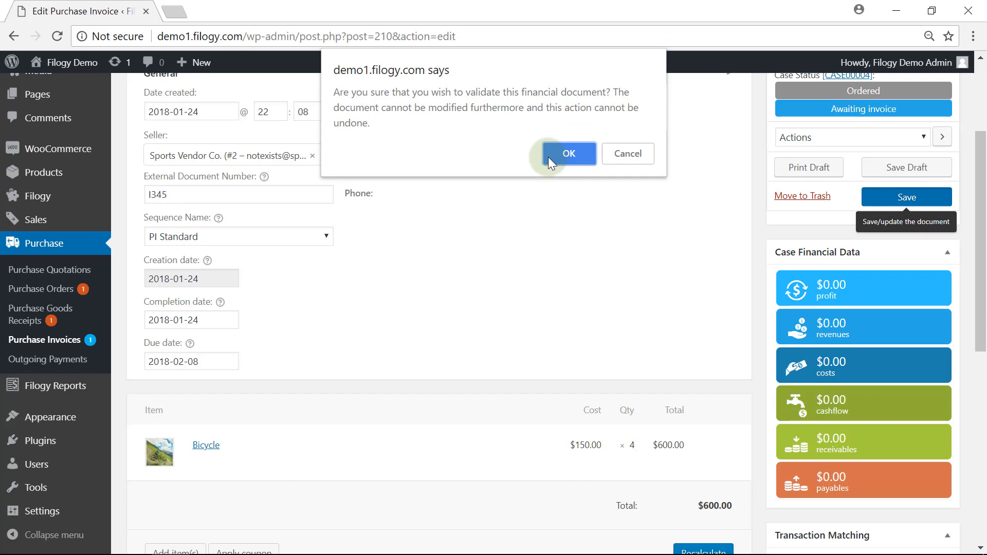
{"action": "left_click", "coordinate": [550, 156]}
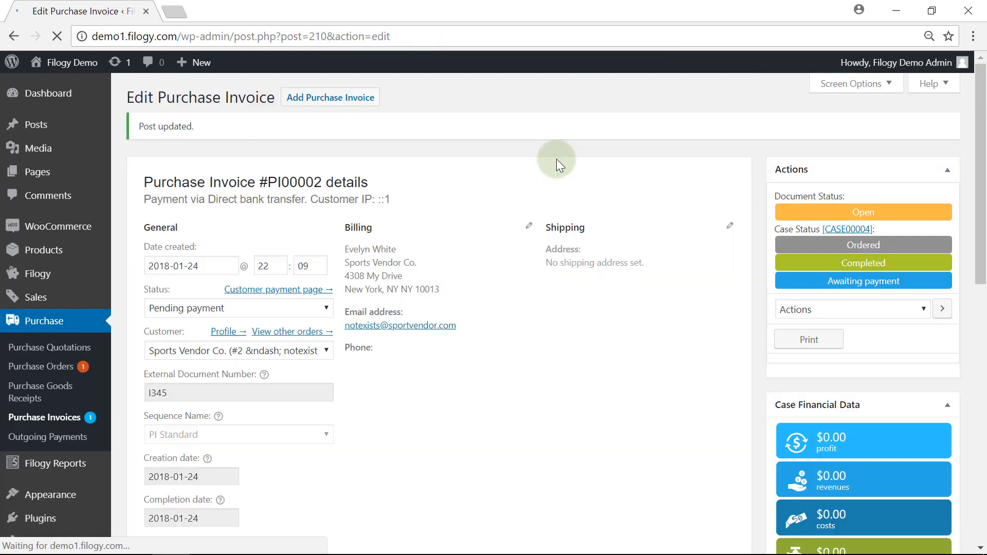
- Review the validated purchase invoice's item line, journal entries, case data and case status
{"action": "scroll", "coordinate": [560, 159], "scroll_direction": "down", "scroll_amount": 7}
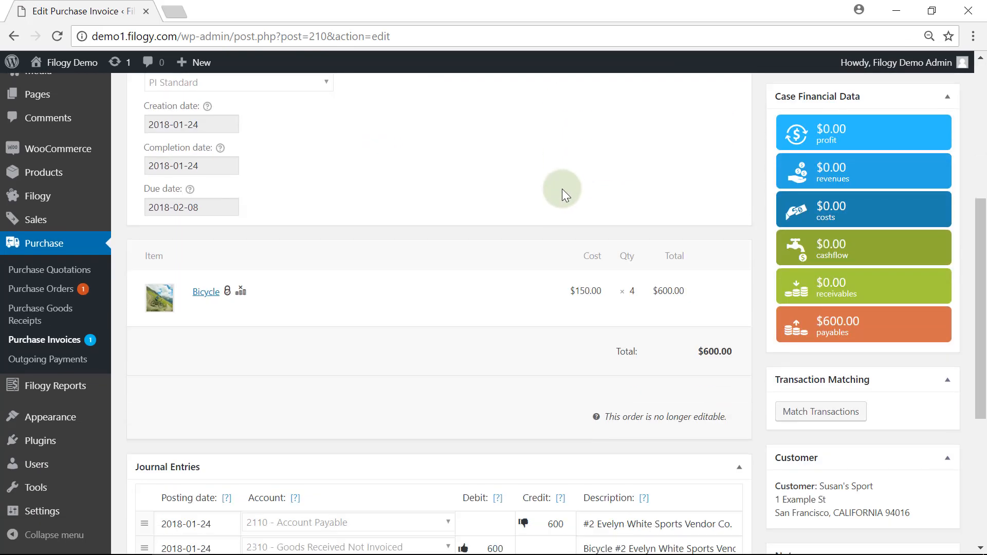
{"action": "scroll", "coordinate": [562, 189], "scroll_direction": "down", "scroll_amount": 5}
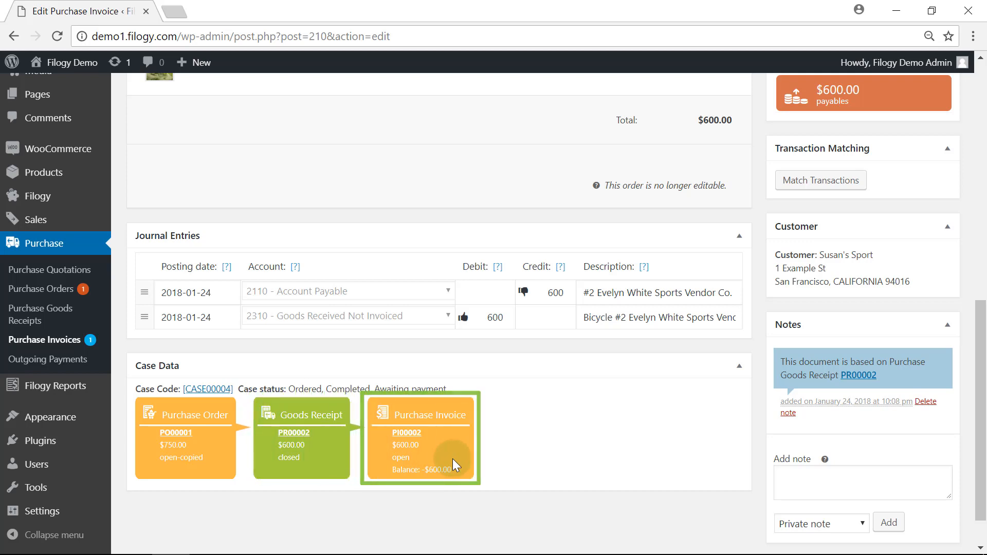
{"action": "scroll", "coordinate": [773, 379], "scroll_direction": "up", "scroll_amount": 1}
{"action": "scroll", "coordinate": [774, 380], "scroll_direction": "up", "scroll_amount": 10}
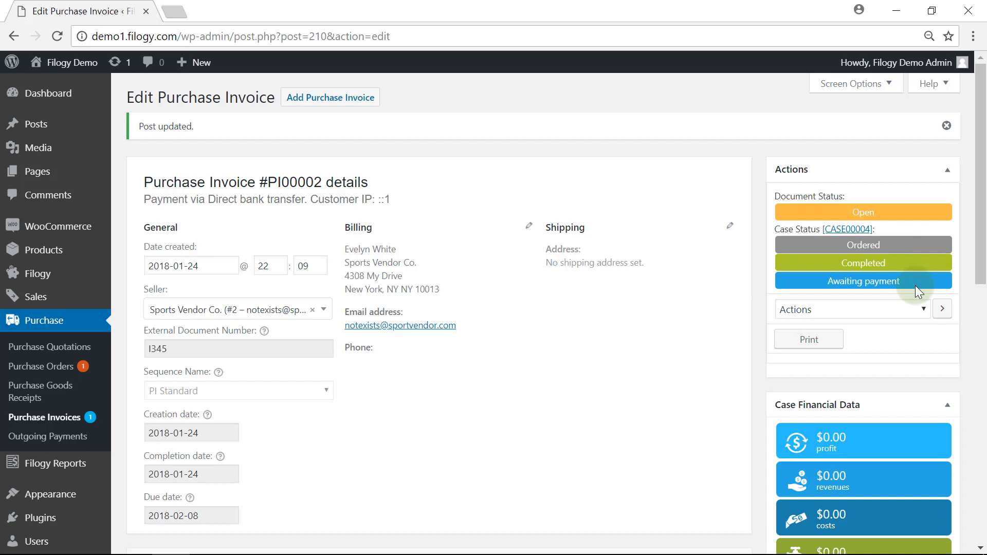
{"action": "scroll", "coordinate": [915, 285], "scroll_direction": "down", "scroll_amount": 3}
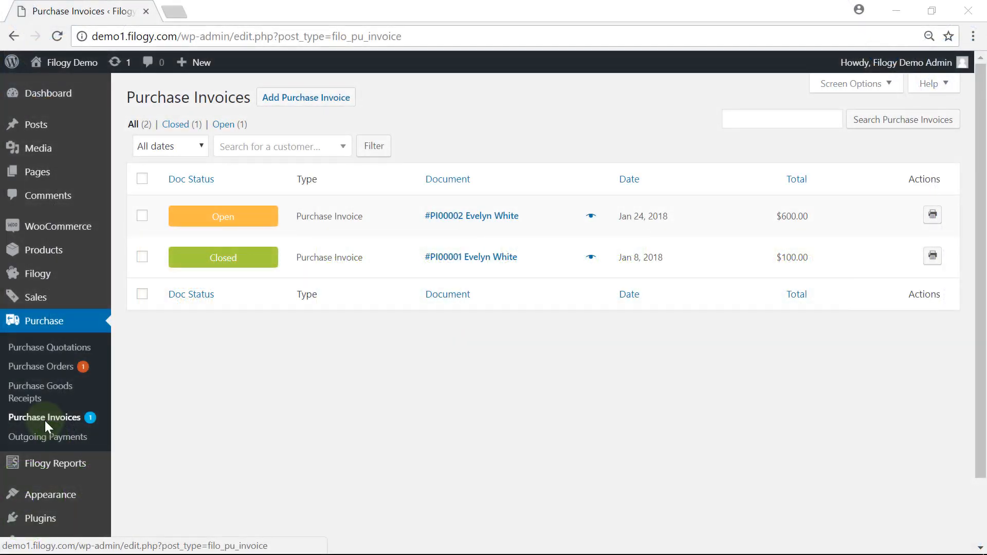
- Open the $600.00 purchase invoice from the purchase invoices list and run Create Outgoing Payment on it
{"action": "left_click", "coordinate": [439, 219]}
{"action": "scroll", "coordinate": [441, 220], "scroll_direction": "down", "scroll_amount": 2}
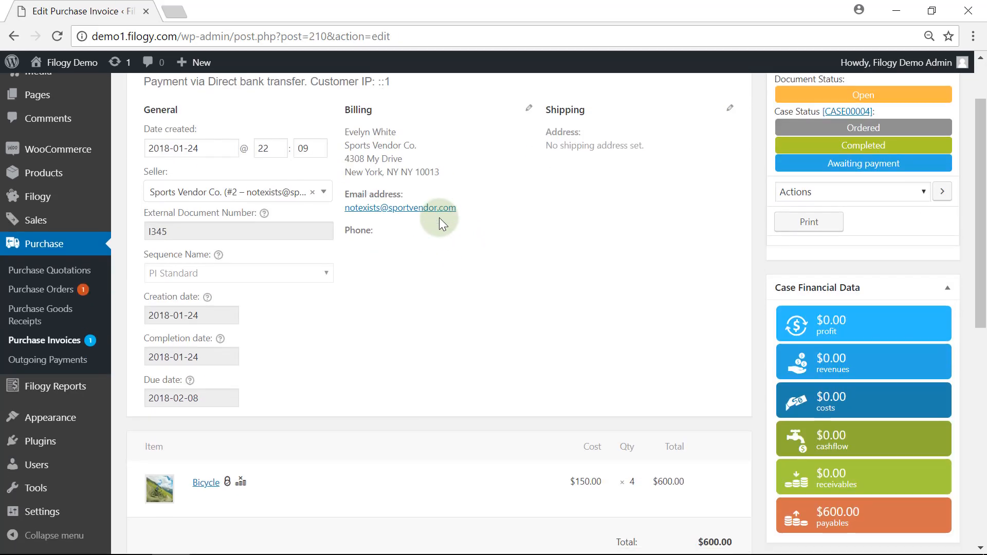
{"action": "scroll", "coordinate": [893, 270], "scroll_direction": "up", "scroll_amount": 2}
{"action": "left_click", "coordinate": [925, 270]}
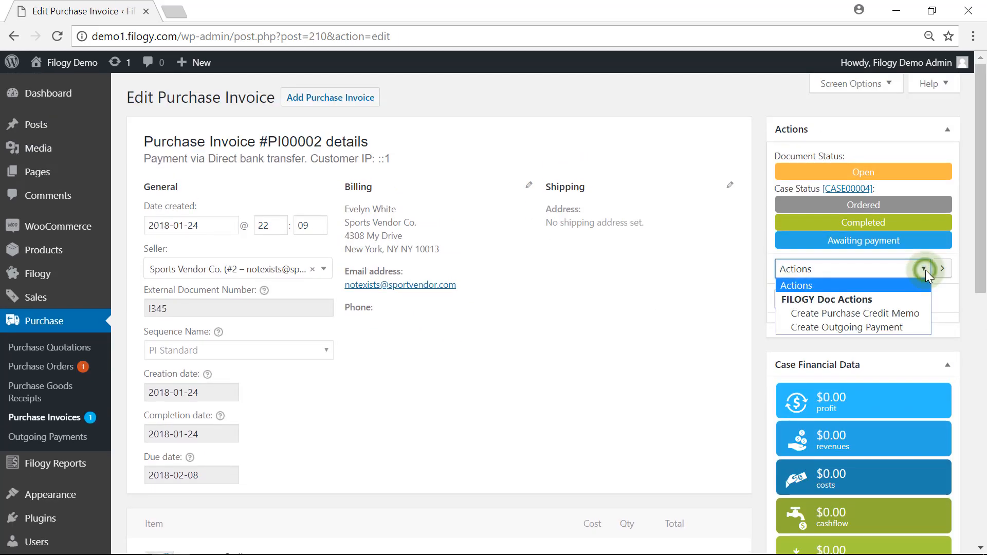
{"action": "left_click", "coordinate": [900, 326]}
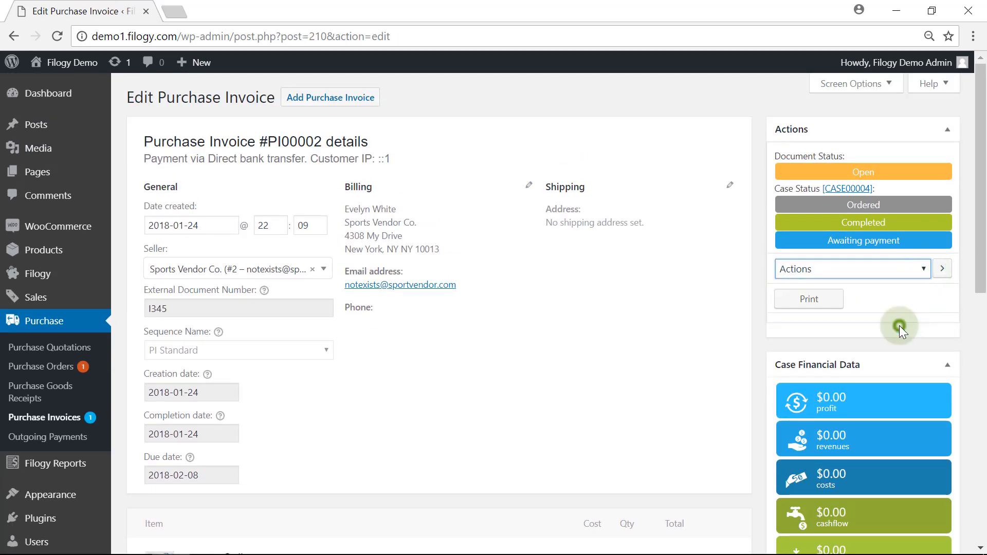
{"action": "left_click", "coordinate": [943, 269]}
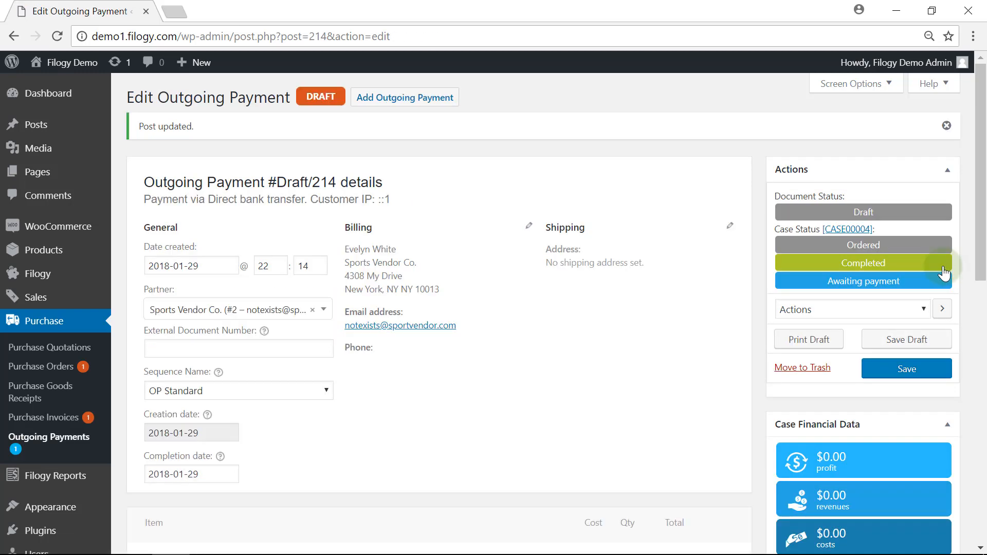
- Set the draft outgoing payment's external document number to P-926, and save and validate the payment
{"action": "left_click", "coordinate": [254, 350]}
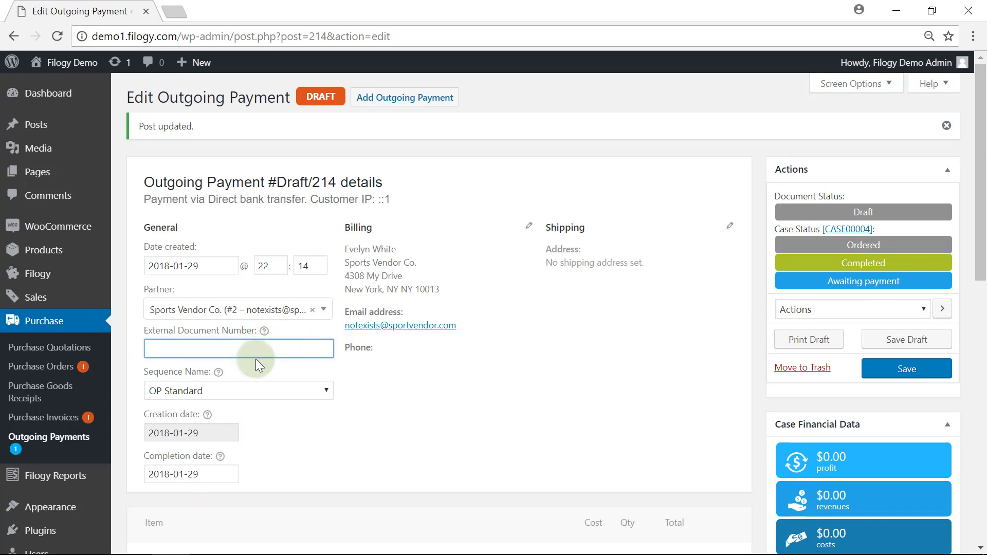
{"action": "type", "text": "P-926"}
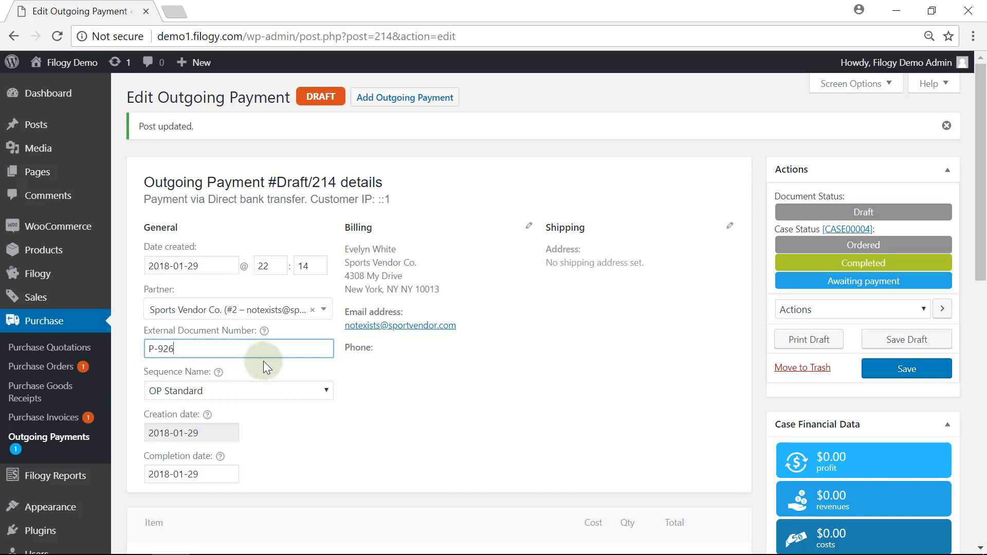
{"action": "scroll", "coordinate": [508, 359], "scroll_direction": "down", "scroll_amount": 2}
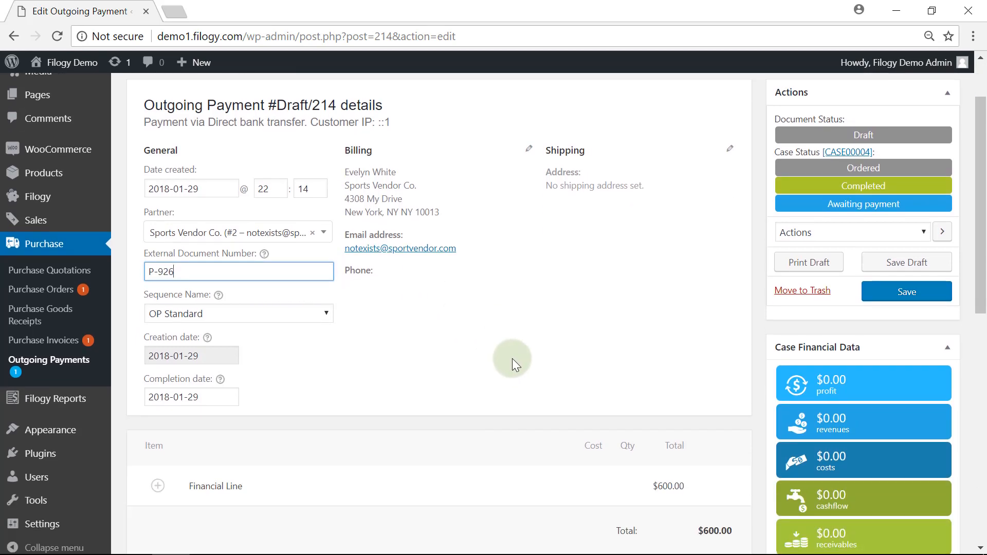
{"action": "scroll", "coordinate": [733, 359], "scroll_direction": "up", "scroll_amount": 2}
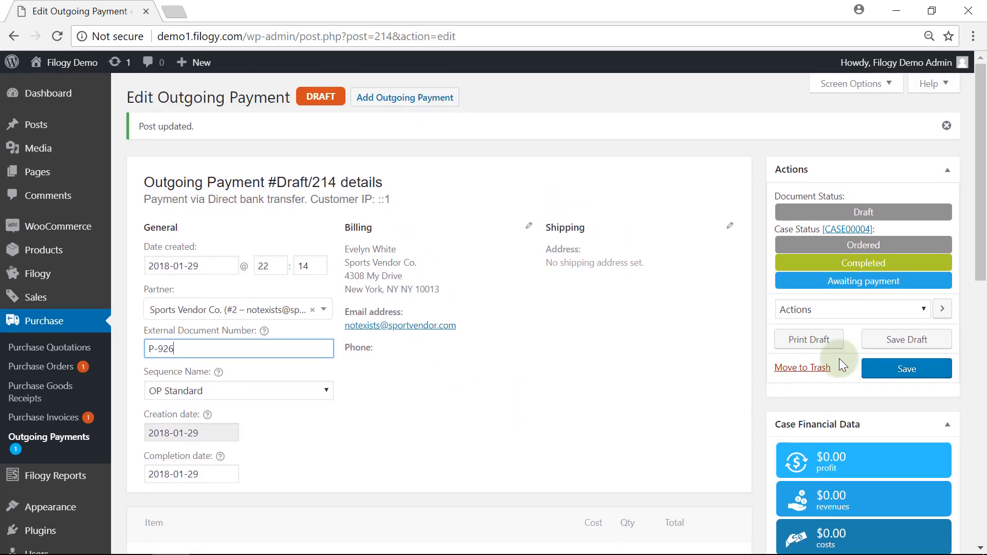
{"action": "left_click", "coordinate": [882, 371]}
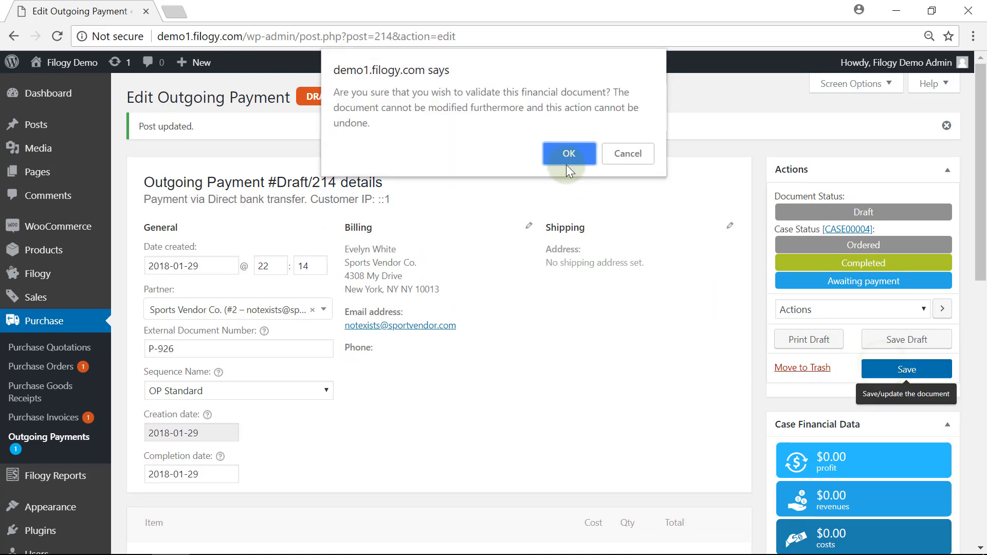
{"action": "left_click", "coordinate": [557, 153]}
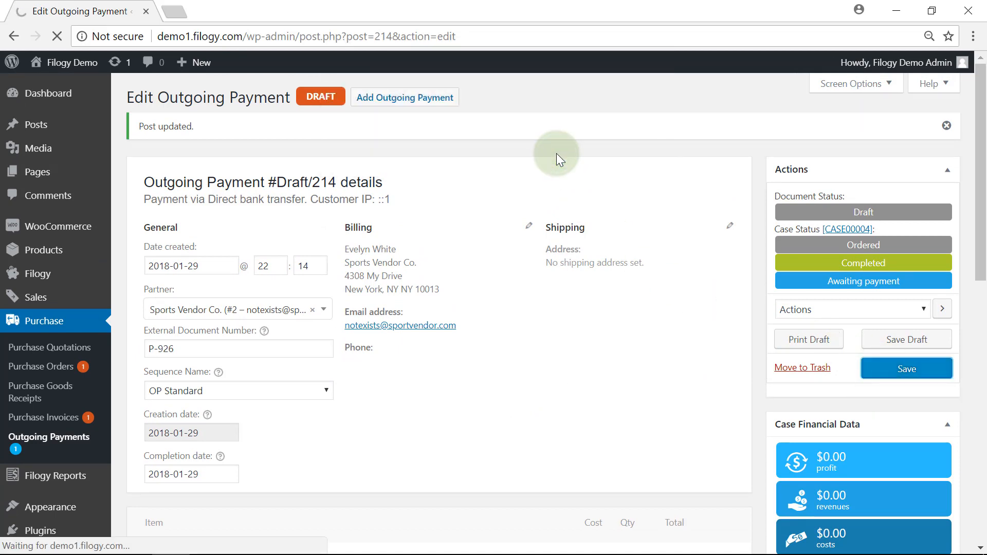
- Review the validated outgoing payment's journal entries, case data, document and case status, and case financial data
{"action": "scroll", "coordinate": [552, 156], "scroll_direction": "down", "scroll_amount": 9}
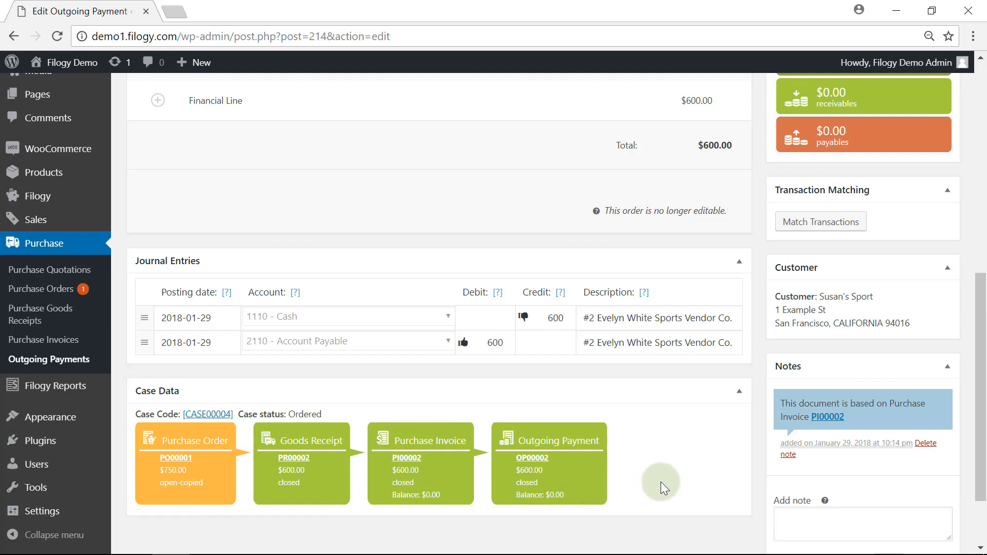
{"action": "scroll", "coordinate": [772, 431], "scroll_direction": "up", "scroll_amount": 10}
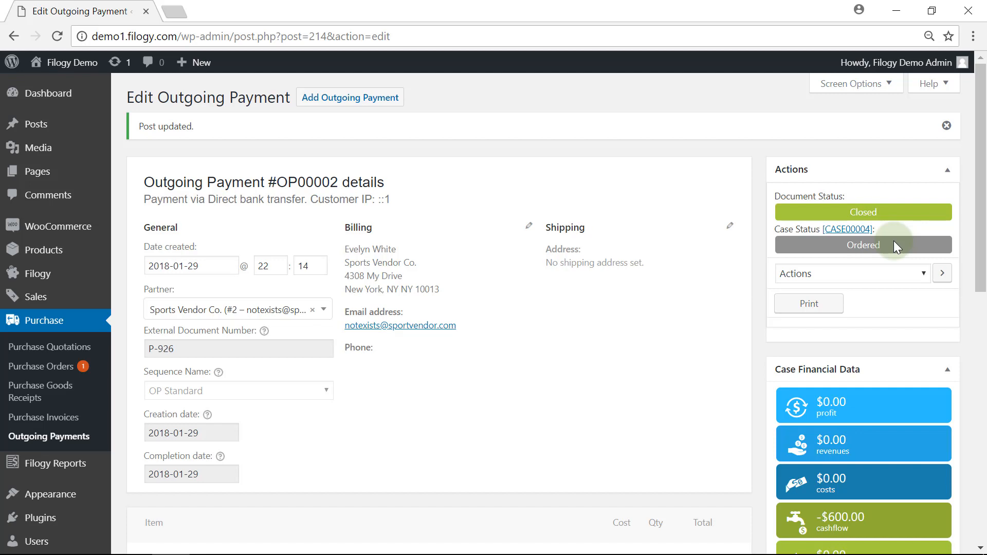
{"action": "scroll", "coordinate": [904, 276], "scroll_direction": "down", "scroll_amount": 3}
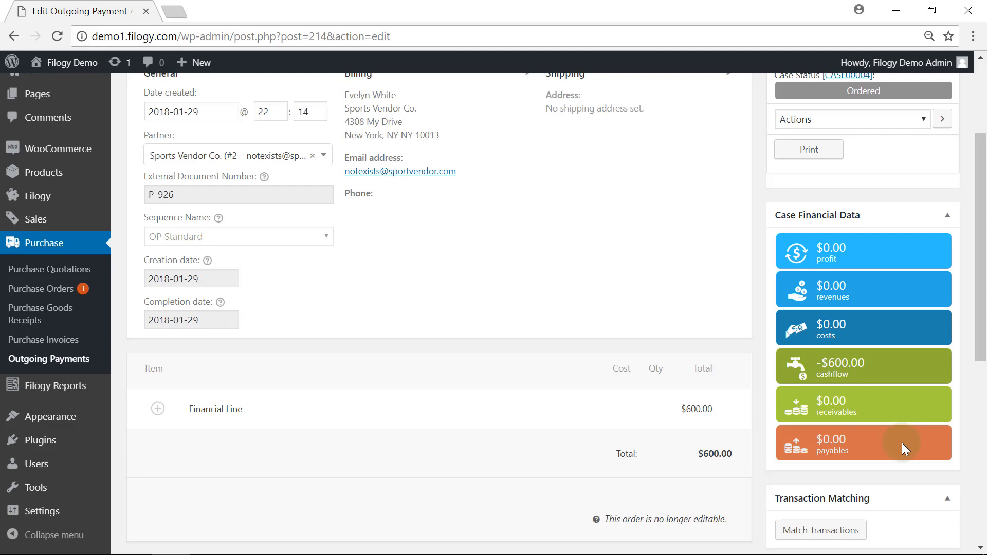
{"action": "scroll", "coordinate": [600, 424], "scroll_direction": "down", "scroll_amount": 3}
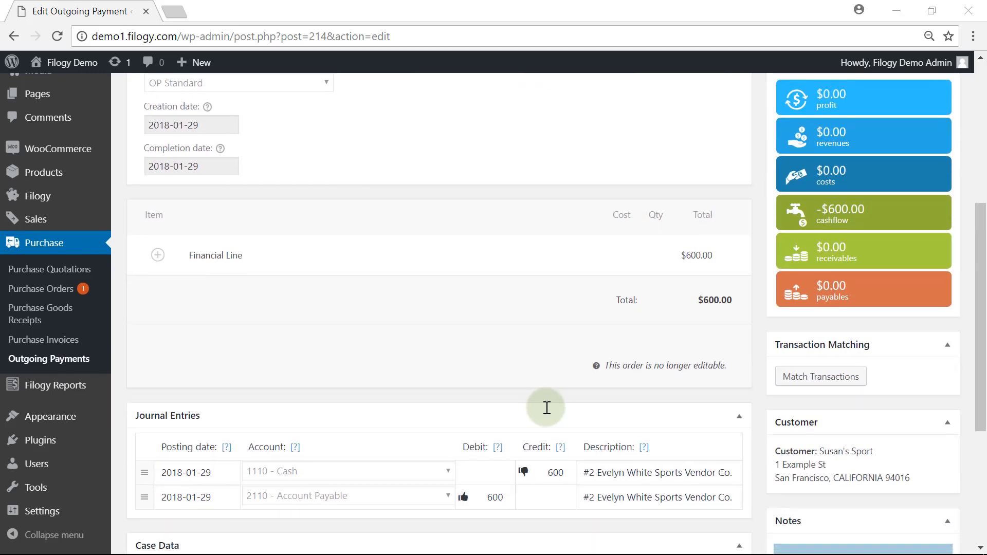
{"action": "scroll", "coordinate": [547, 408], "scroll_direction": "down", "scroll_amount": 3}
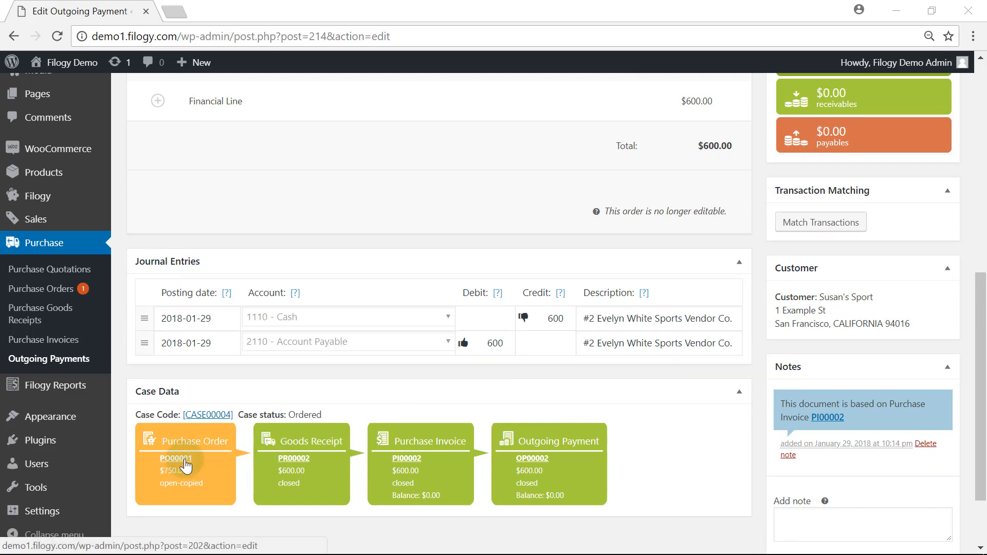
- Open the $750.00 purchase order from the payment's case data and run Create Goods Receipt on it
{"action": "left_click", "coordinate": [185, 459]}
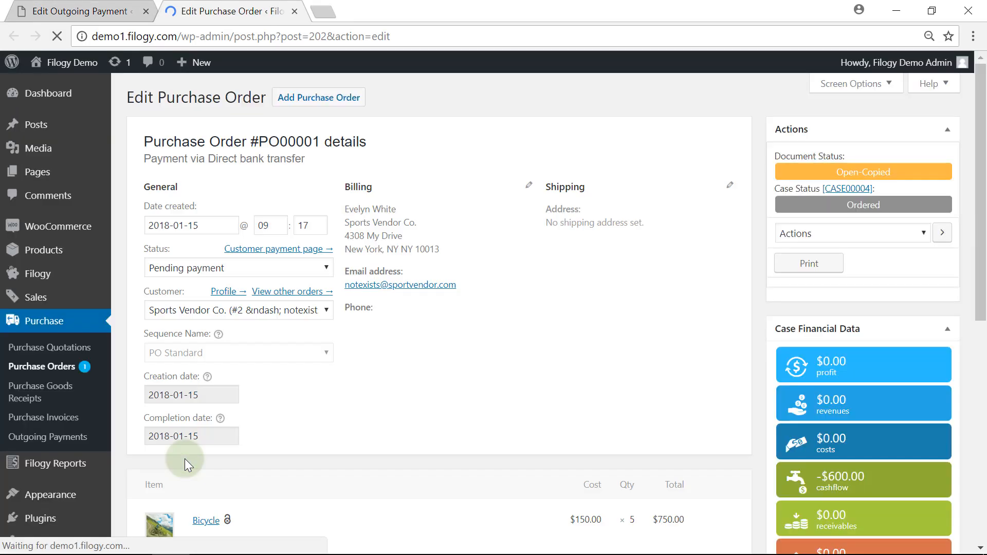
{"action": "left_click", "coordinate": [924, 234]}
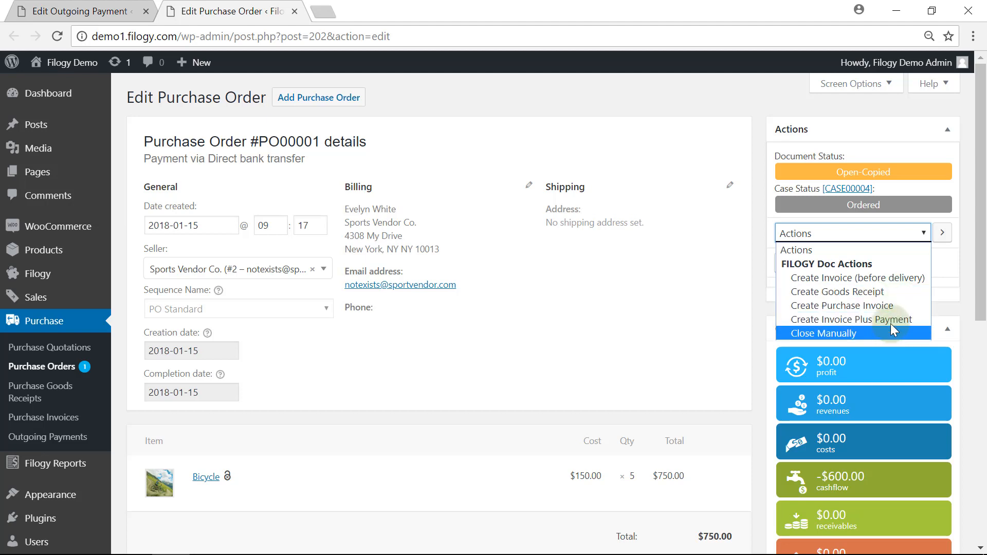
{"action": "left_click", "coordinate": [896, 292]}
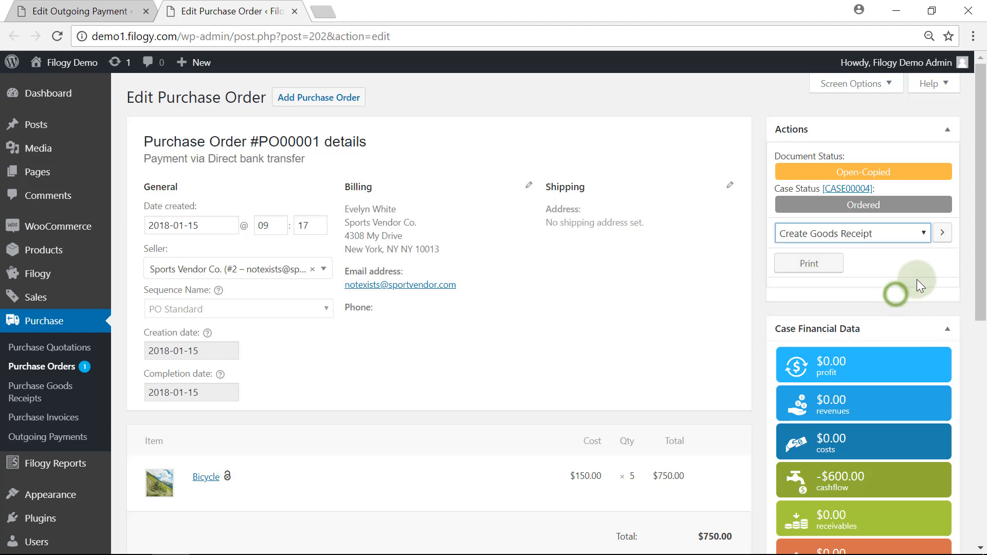
{"action": "left_click", "coordinate": [943, 234]}
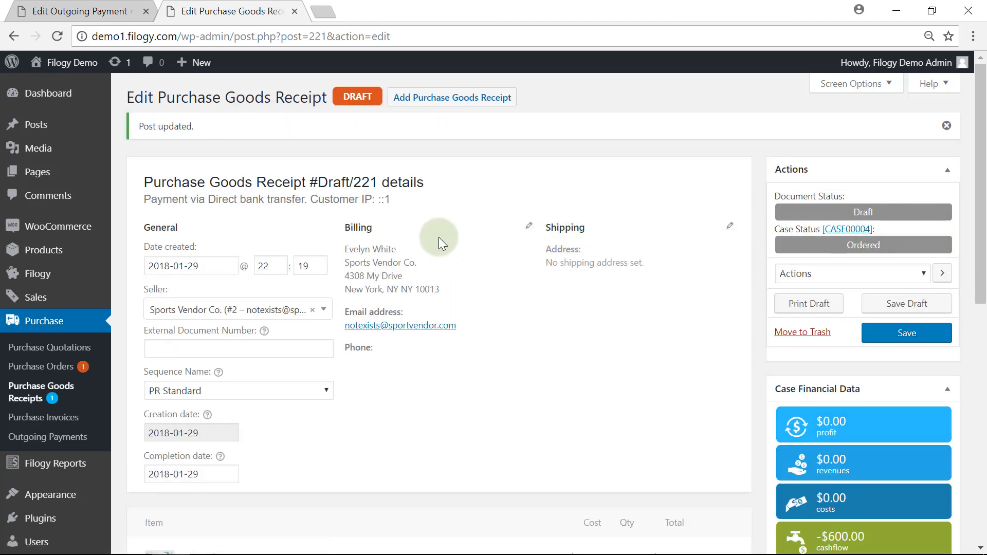
- Check the draft goods receipt's bicycle line and case data, and move the draft to the trash
{"action": "scroll", "coordinate": [439, 237], "scroll_direction": "down", "scroll_amount": 7}
{"action": "scroll", "coordinate": [438, 237], "scroll_direction": "down", "scroll_amount": 2}
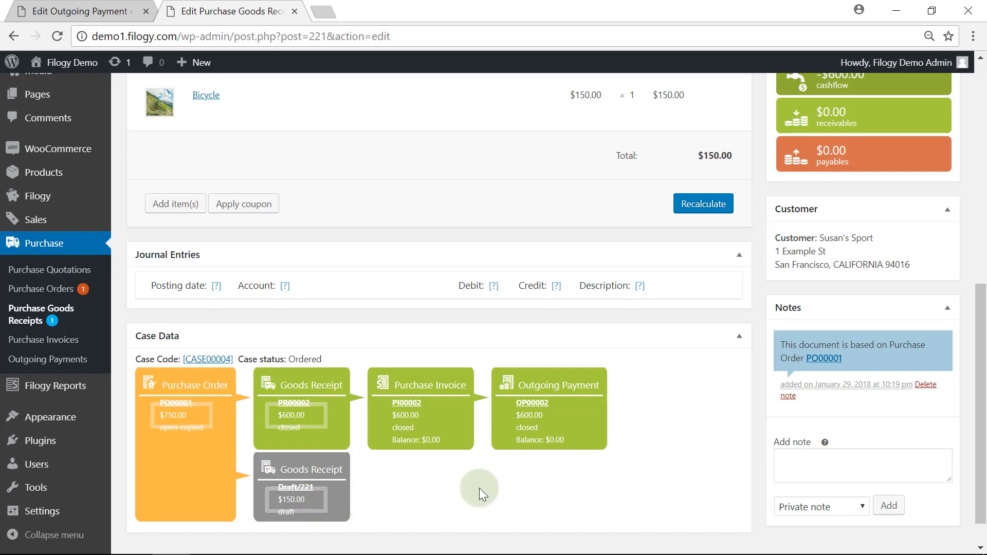
{"action": "scroll", "coordinate": [663, 418], "scroll_direction": "up", "scroll_amount": 10}
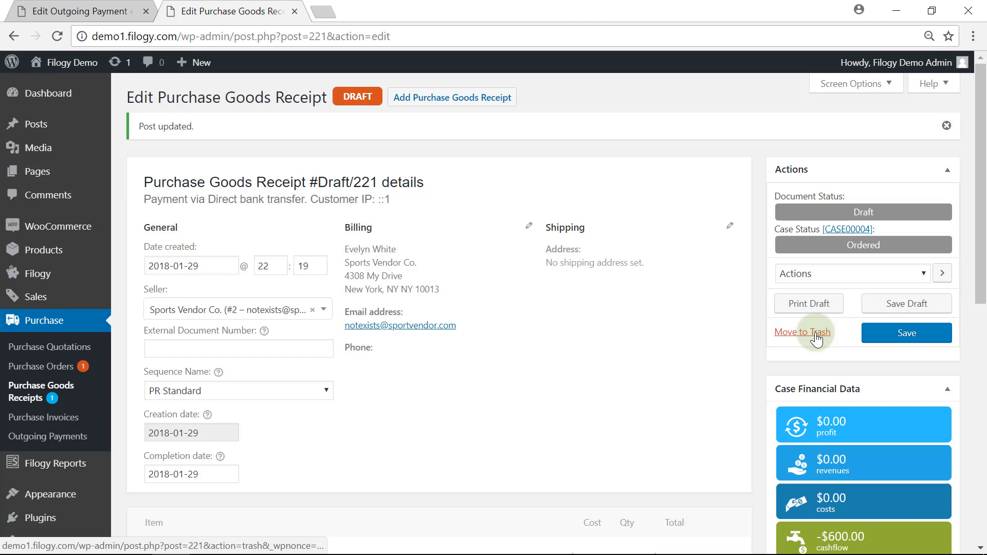
{"action": "left_click", "coordinate": [816, 334]}
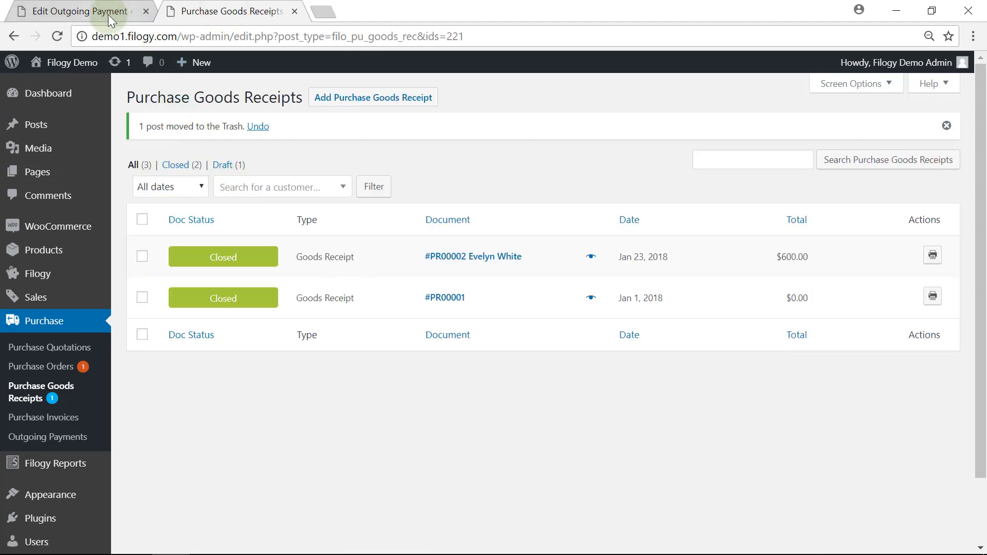
- Reopen the $750.00 purchase order from the outgoing payment's case data, run Close Manually on it, and check its case data
{"action": "left_click", "coordinate": [108, 13]}
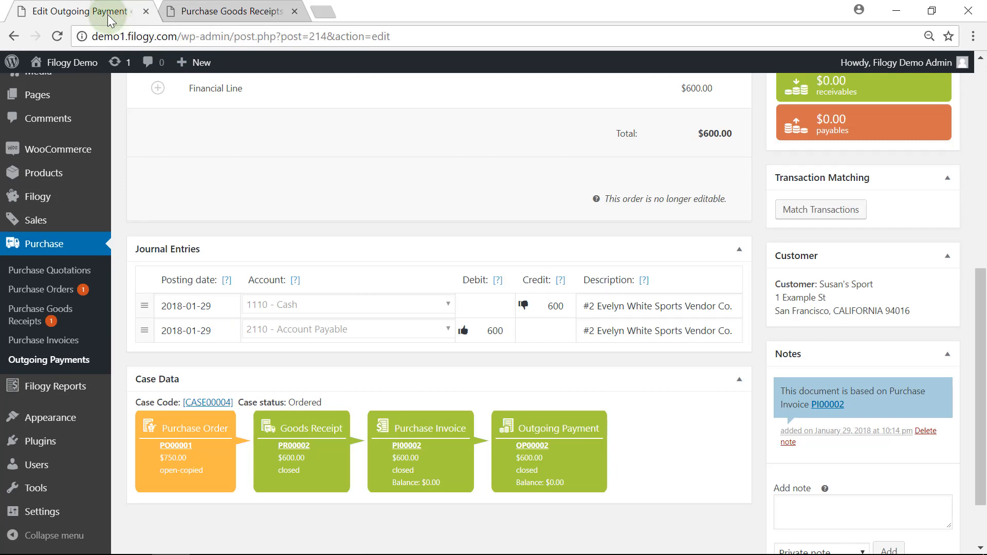
{"action": "left_click", "coordinate": [181, 450]}
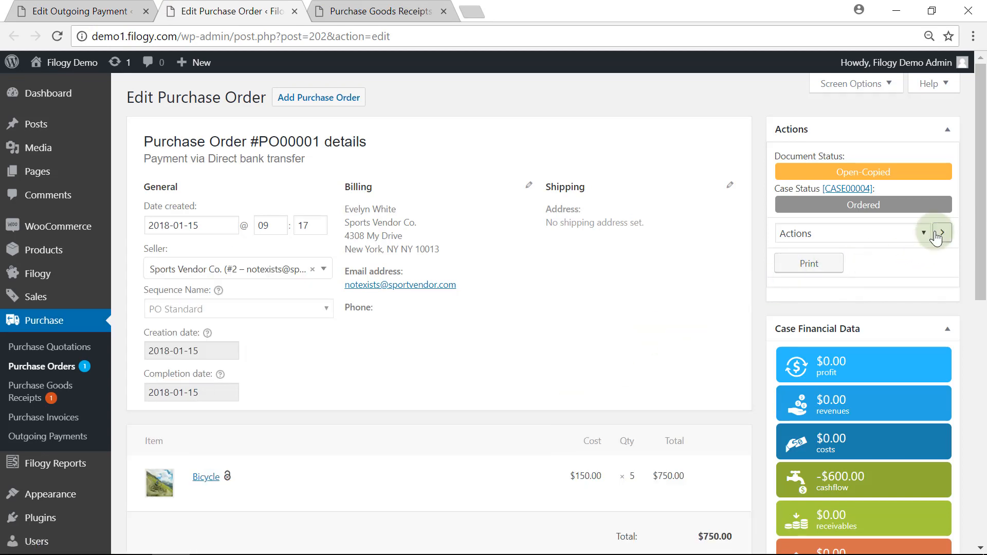
{"action": "left_click", "coordinate": [925, 235]}
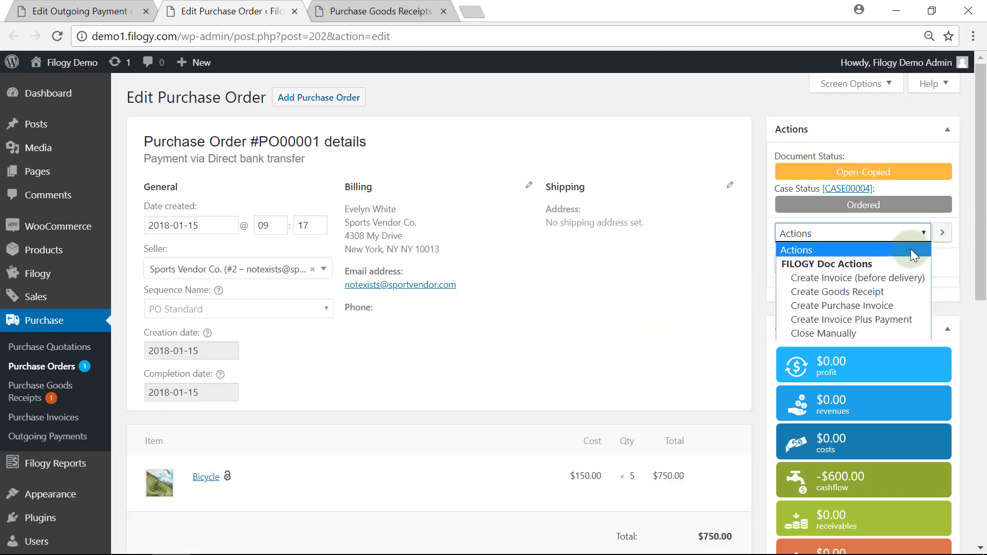
{"action": "left_click", "coordinate": [890, 334]}
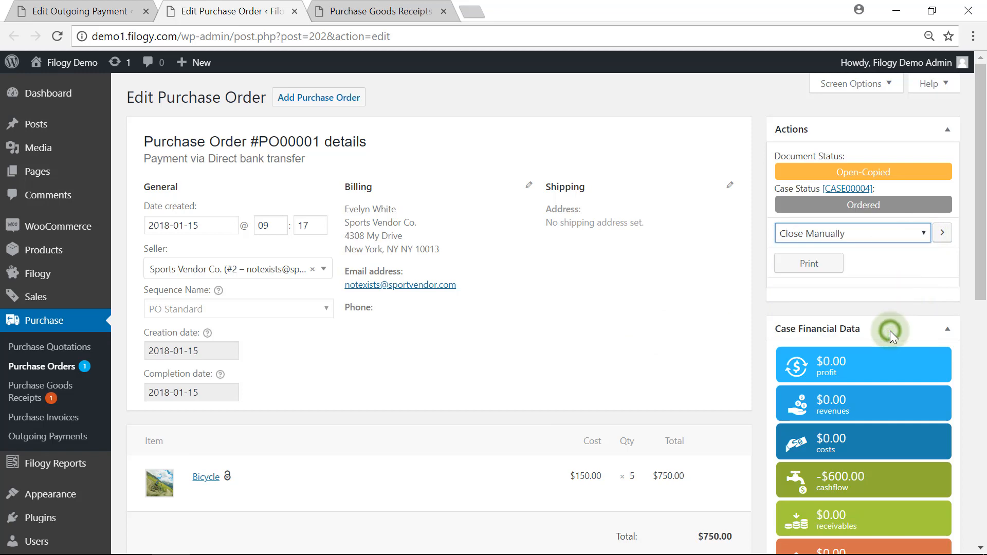
{"action": "left_click", "coordinate": [943, 239]}
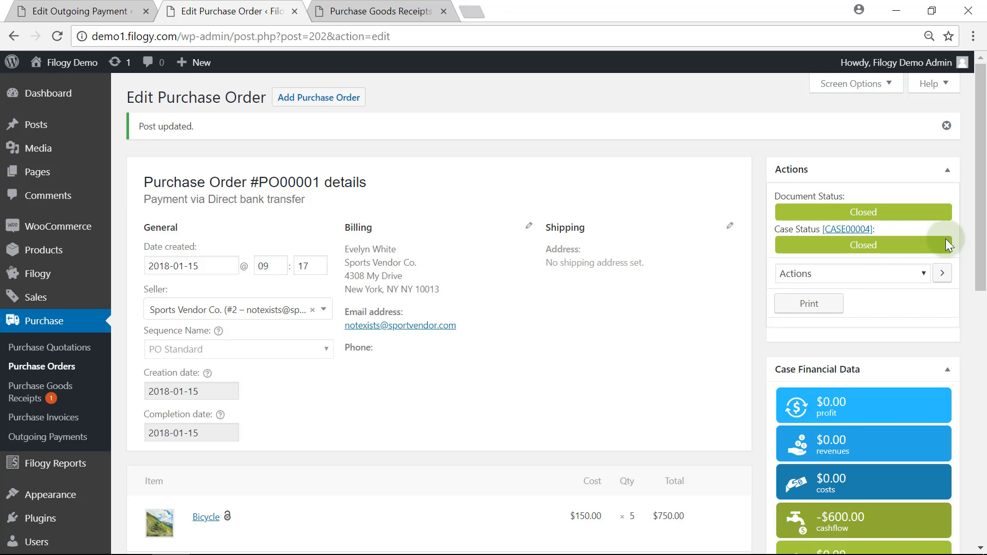
{"action": "scroll", "coordinate": [521, 275], "scroll_direction": "down", "scroll_amount": 7}
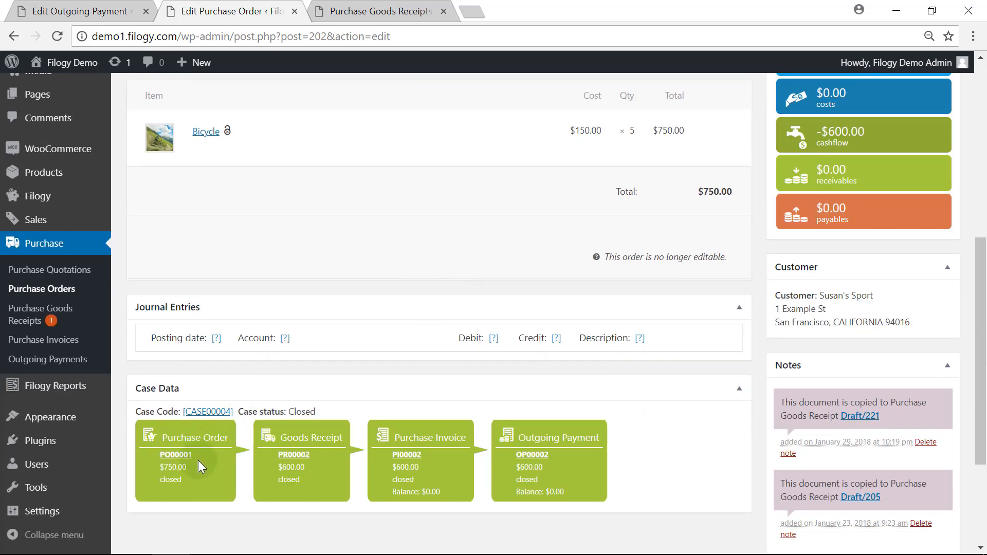